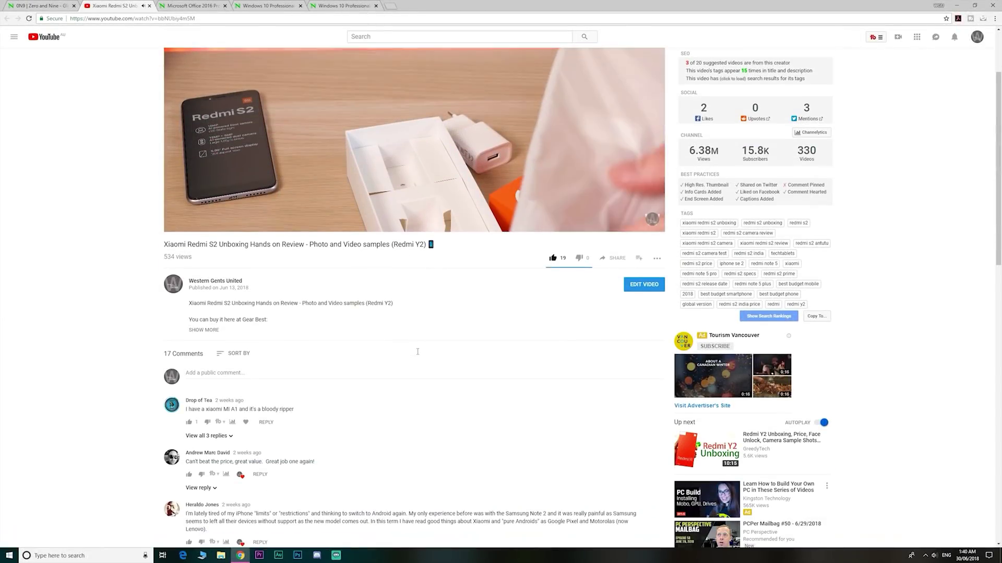
Expand the video description, highlight the Windows keys discount code and open the Windows 10 Professional OEM Key link
{"action": "scroll", "coordinate": [417, 351], "scroll_direction": "down", "scroll_amount": 2}
{"action": "left_click", "coordinate": [204, 202]}
{"action": "double_click", "coordinate": [317, 241]}
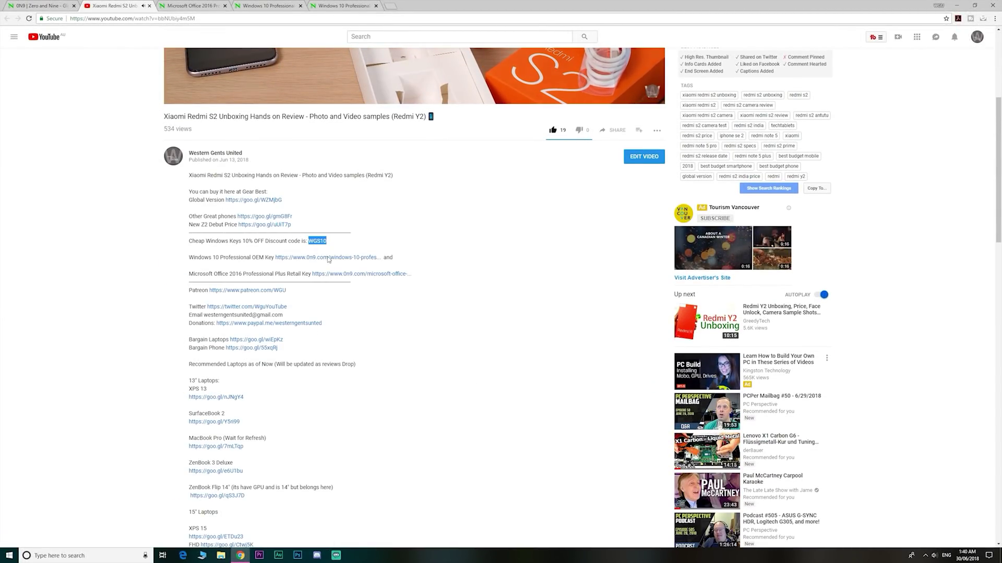
{"action": "left_click", "coordinate": [328, 258]}
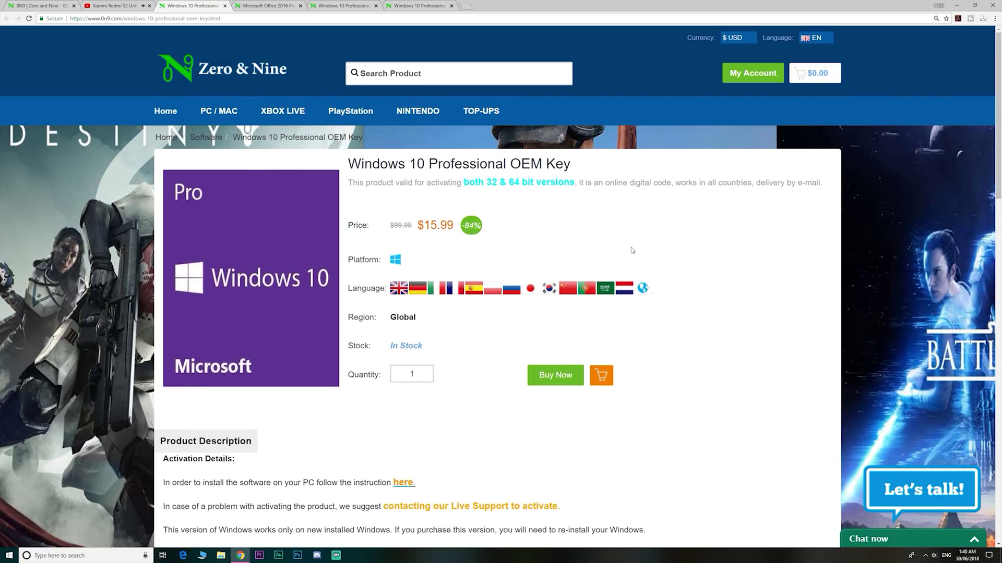
View the Microsoft Office 2016 Professional Plus Retail Key page and browse the Zero & Nine store's home page
{"action": "left_click", "coordinate": [267, 5]}
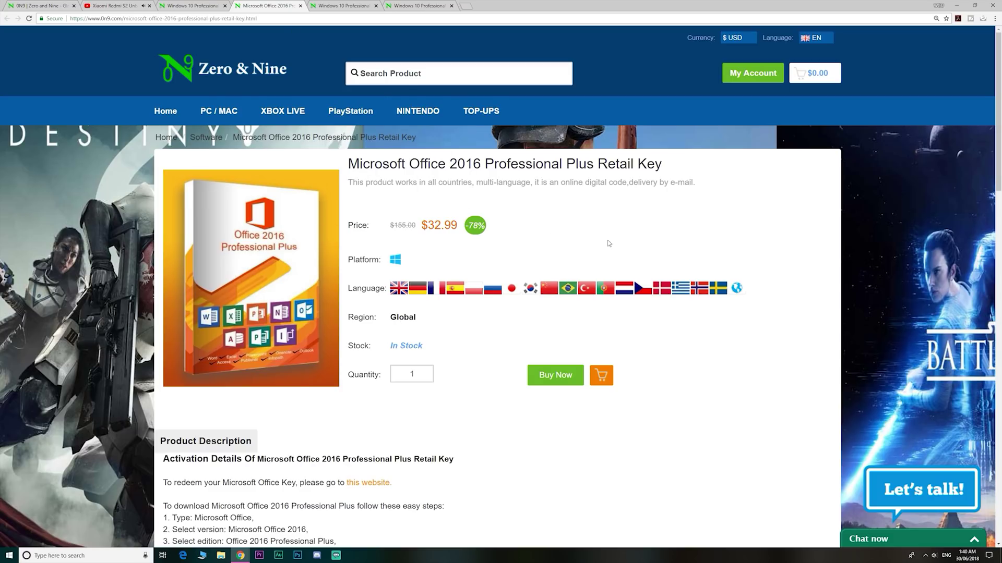
{"action": "key", "text": "ctrl+shift+Tab"}
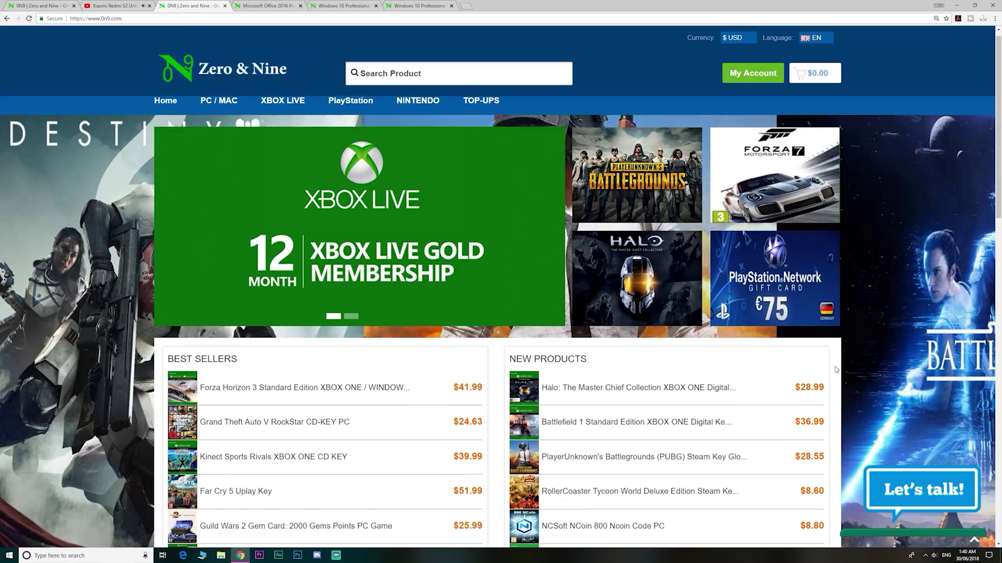
{"action": "scroll", "coordinate": [862, 370], "scroll_direction": "down", "scroll_amount": 2}
{"action": "scroll", "coordinate": [862, 370], "scroll_direction": "down", "scroll_amount": 1}
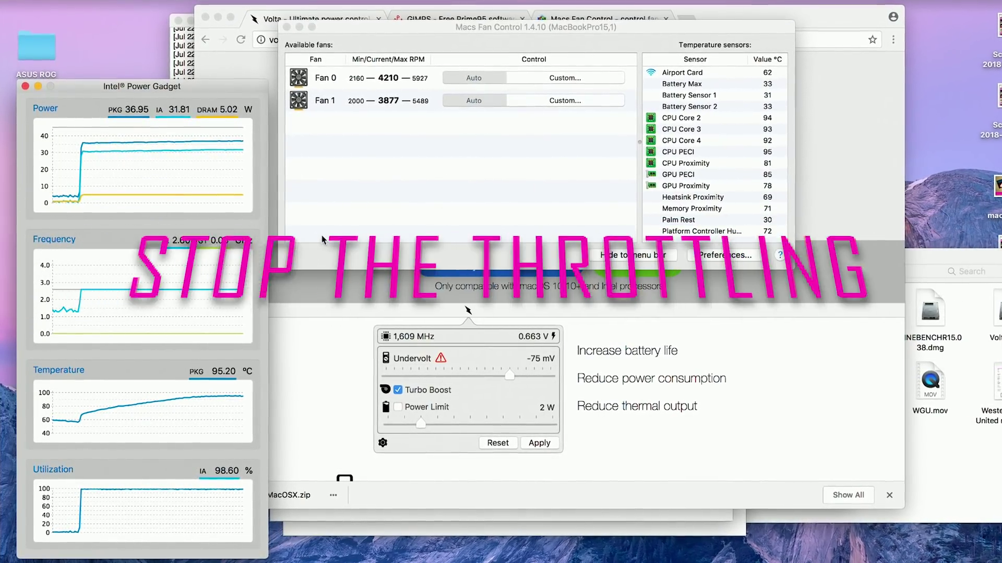
Bring the Prime95 worker, Intel Power Gadget and Macs Fan Control windows to the front, and check Volta's settings
{"action": "left_click", "coordinate": [183, 49]}
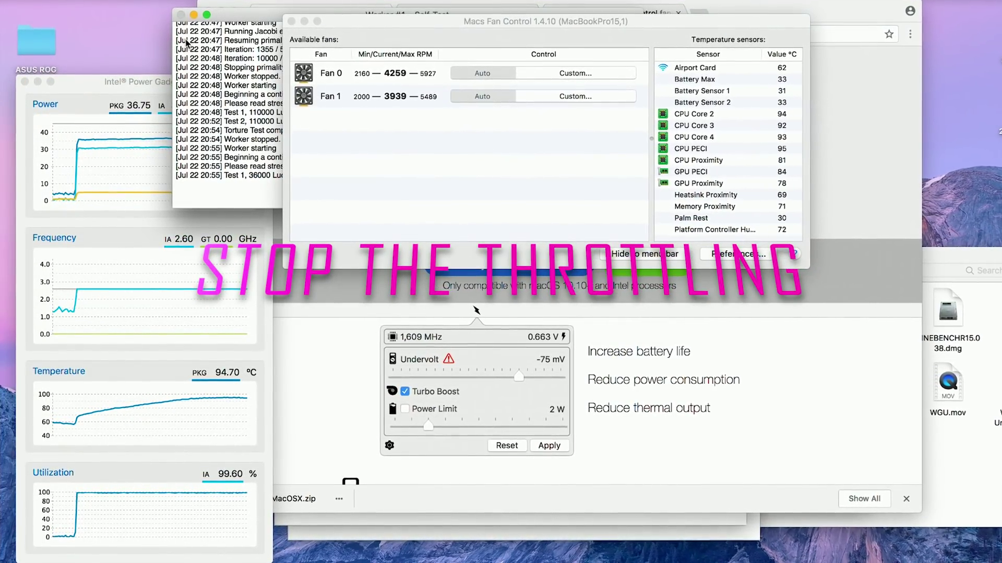
{"action": "left_click", "coordinate": [106, 84]}
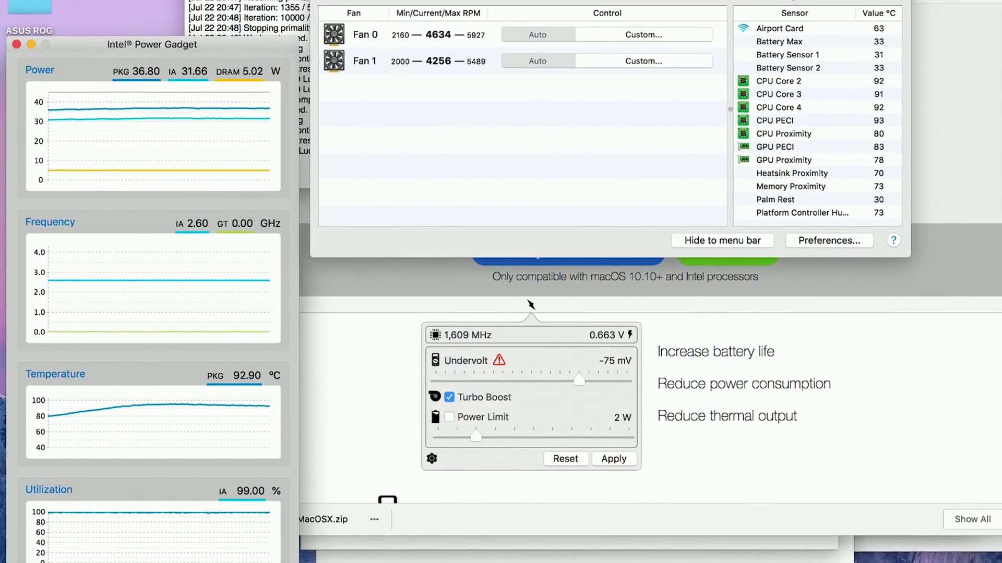
{"action": "left_click", "coordinate": [903, 0]}
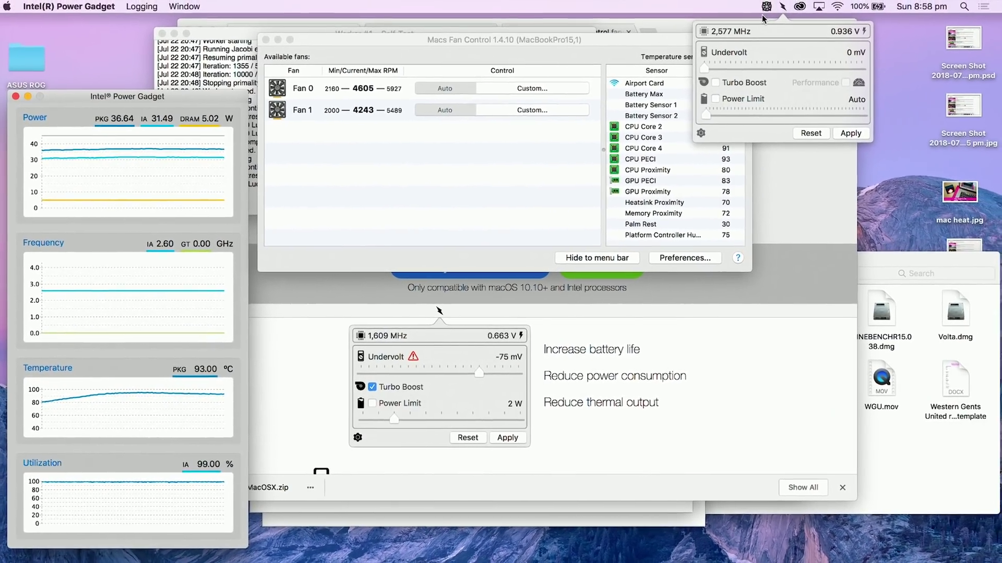
{"action": "left_click_drag", "start_coordinate": [572, 21], "coordinate": [530, 21]}
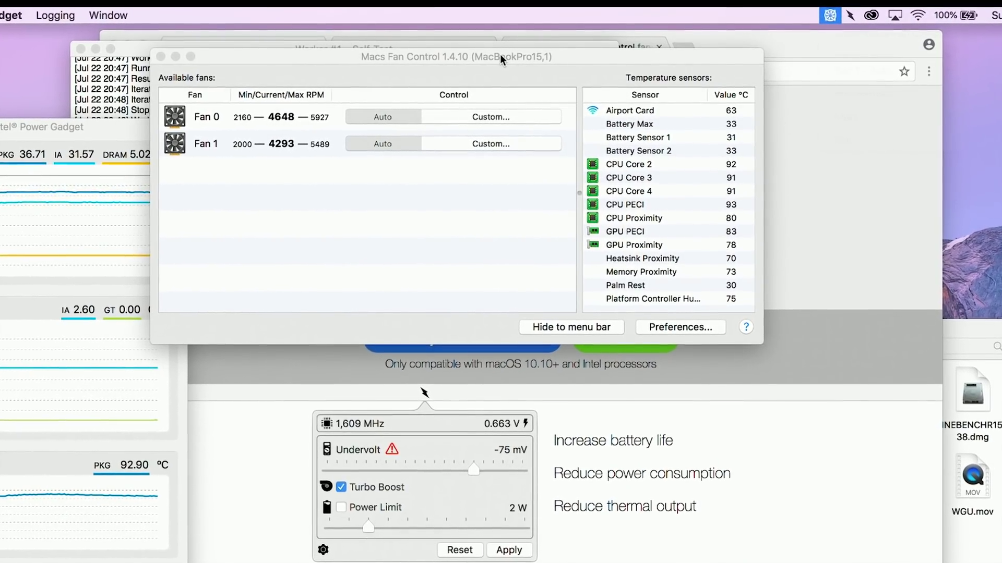
{"action": "left_click", "coordinate": [389, 147]}
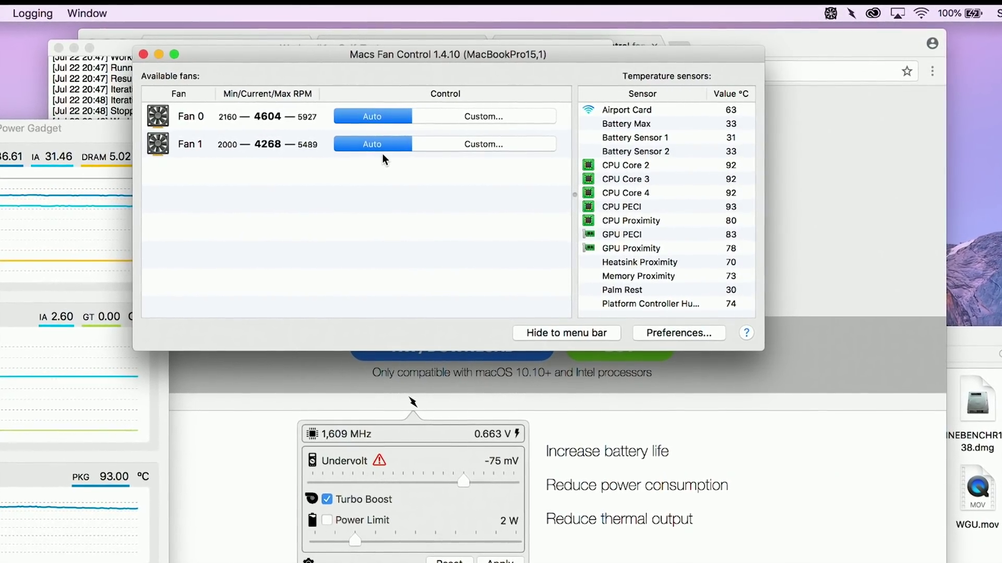
Show Volta's undervolt, Turbo Boost and power limit settings, along with an overview of all open windows
{"action": "left_click", "coordinate": [849, 8]}
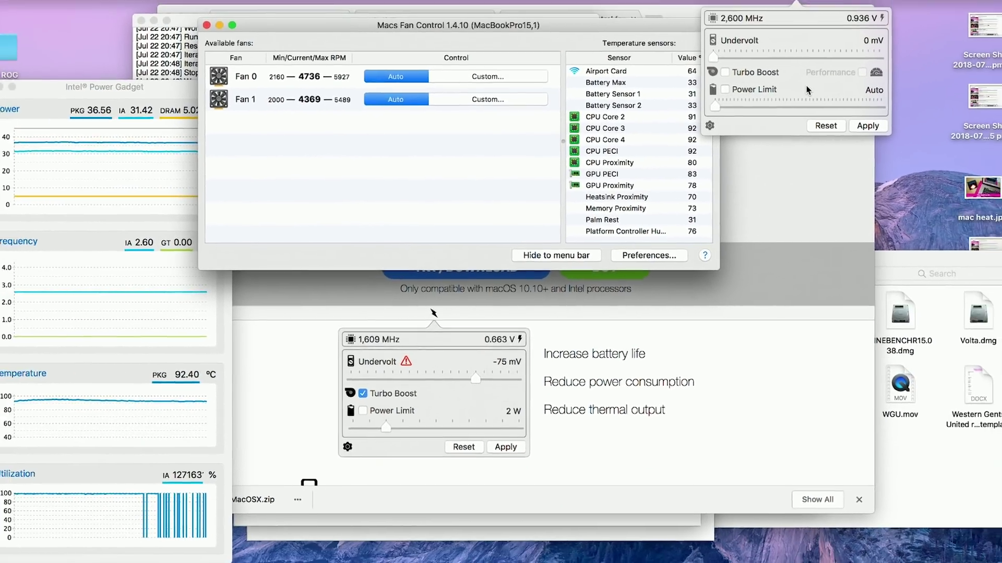
{"action": "key", "text": "ctrl+Up"}
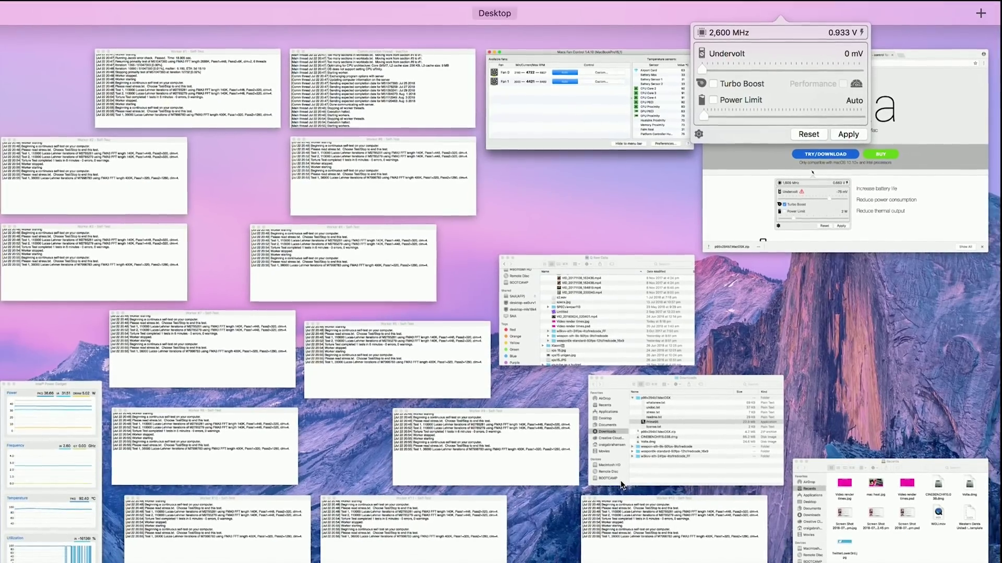
{"action": "key", "text": "ctrl+Up"}
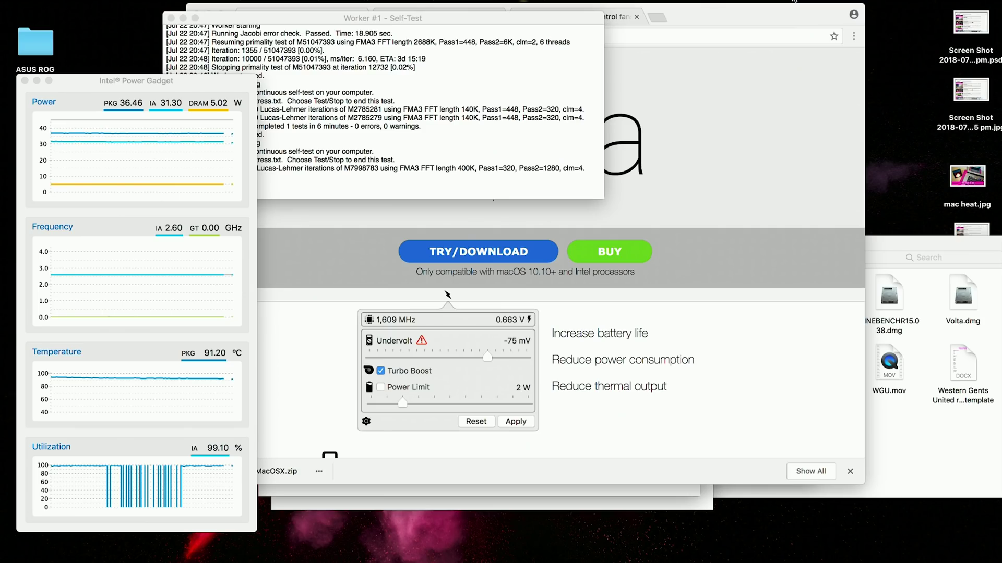
{"action": "left_click", "coordinate": [793, 1]}
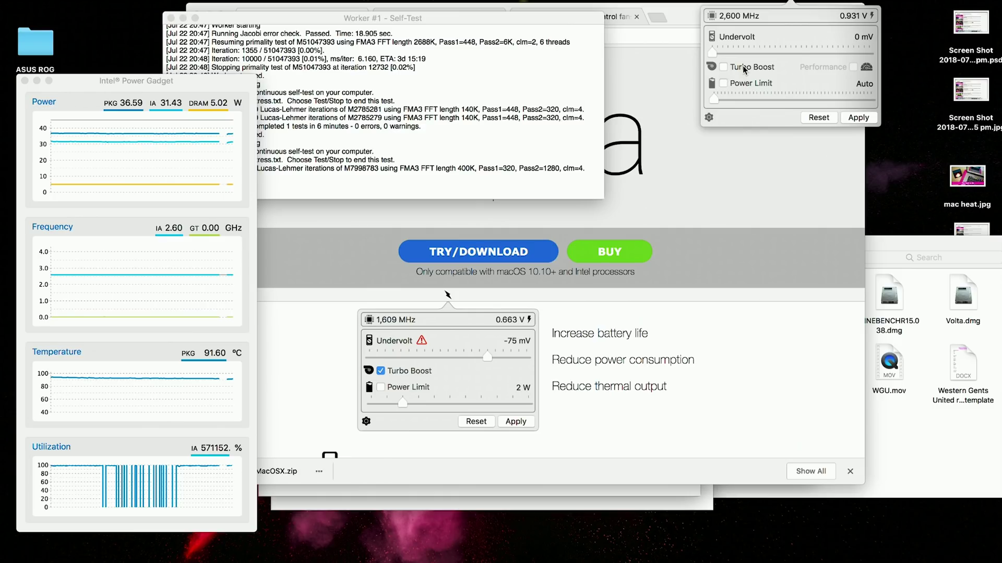
View the web pages for Volta, the Prime95 download and Macs Fan Control in the browser
{"action": "left_click", "coordinate": [656, 168]}
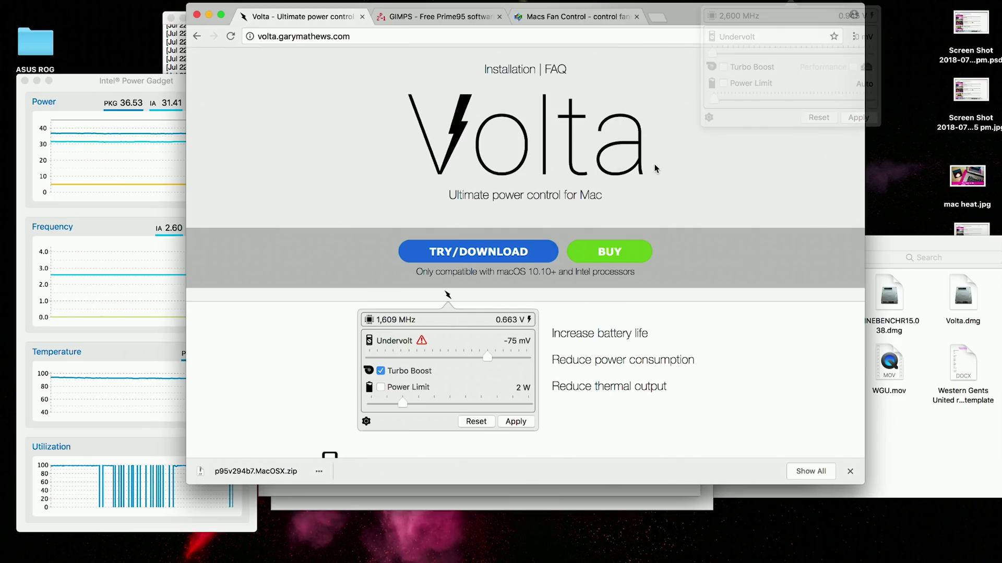
{"action": "key", "text": "ctrl+Tab"}
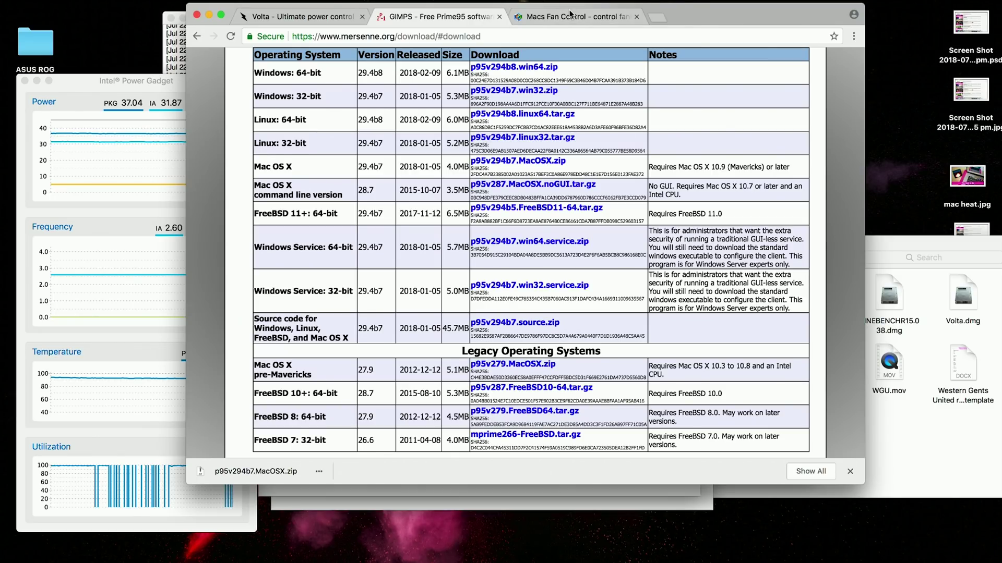
{"action": "left_click", "coordinate": [570, 14]}
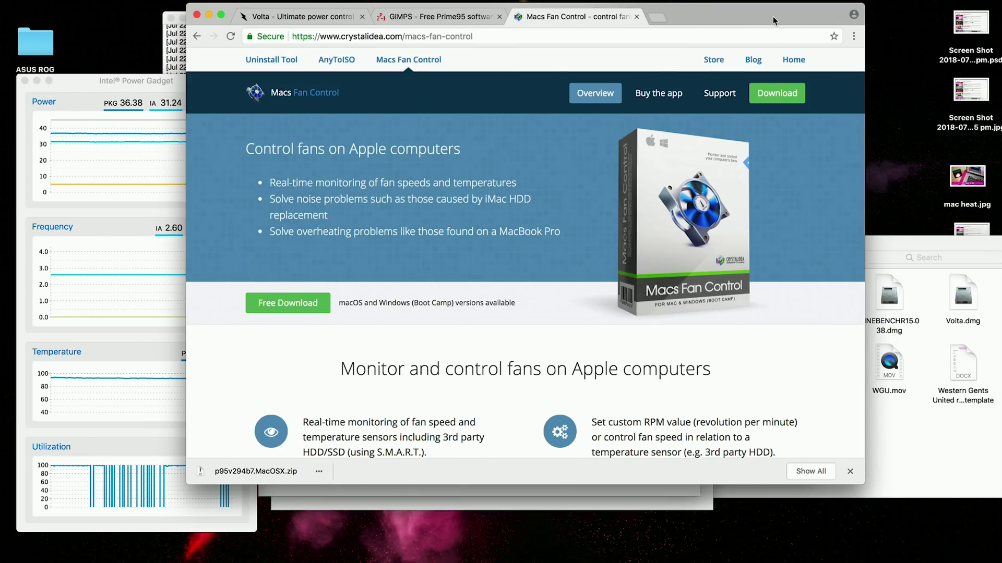
Show the Macs Fan Control window, minimize the browser and move the fan window clear of Intel Power Gadget
{"action": "left_click", "coordinate": [783, 1]}
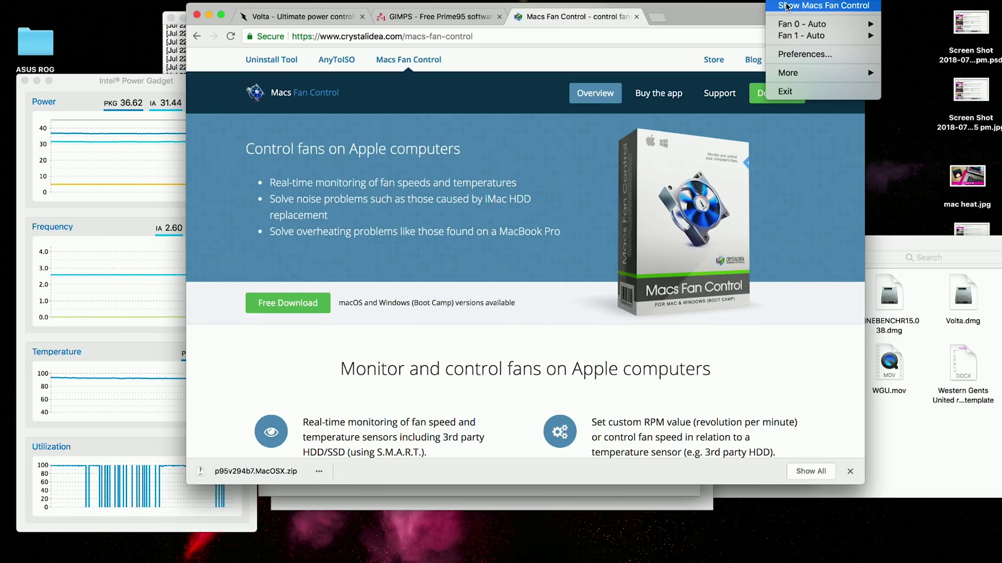
{"action": "left_click", "coordinate": [787, 7]}
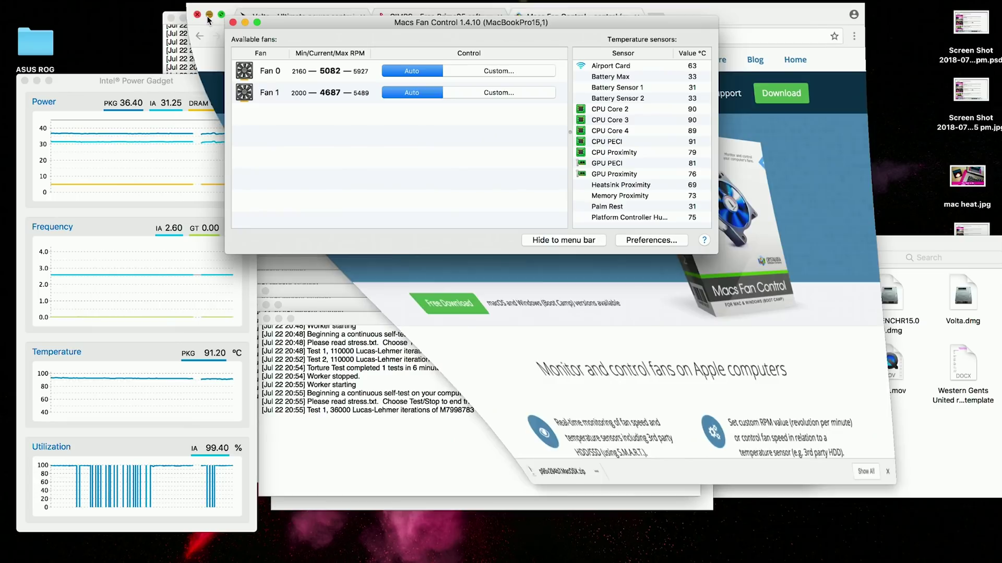
{"action": "left_click", "coordinate": [209, 15]}
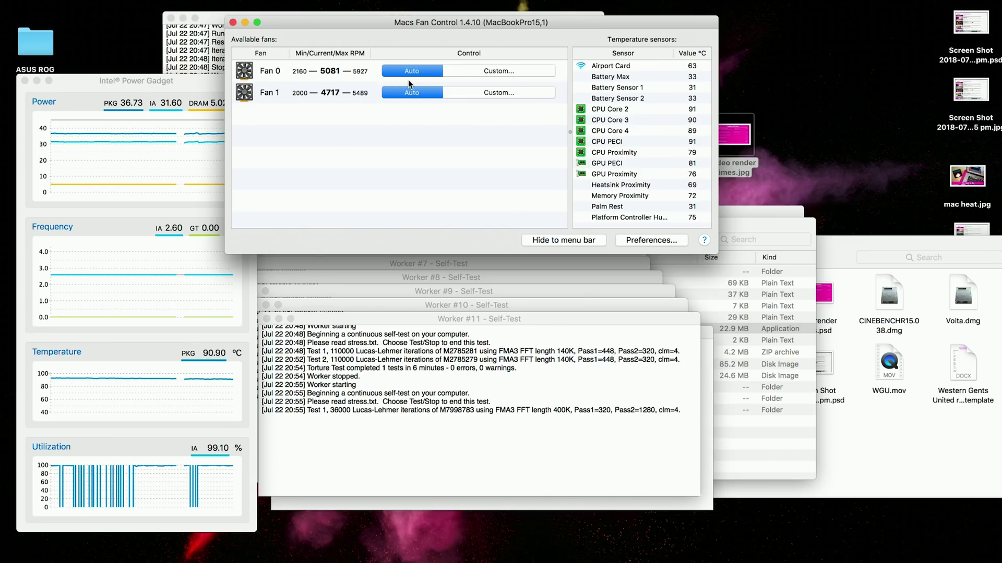
{"action": "left_click_drag", "start_coordinate": [408, 80], "coordinate": [489, 80]}
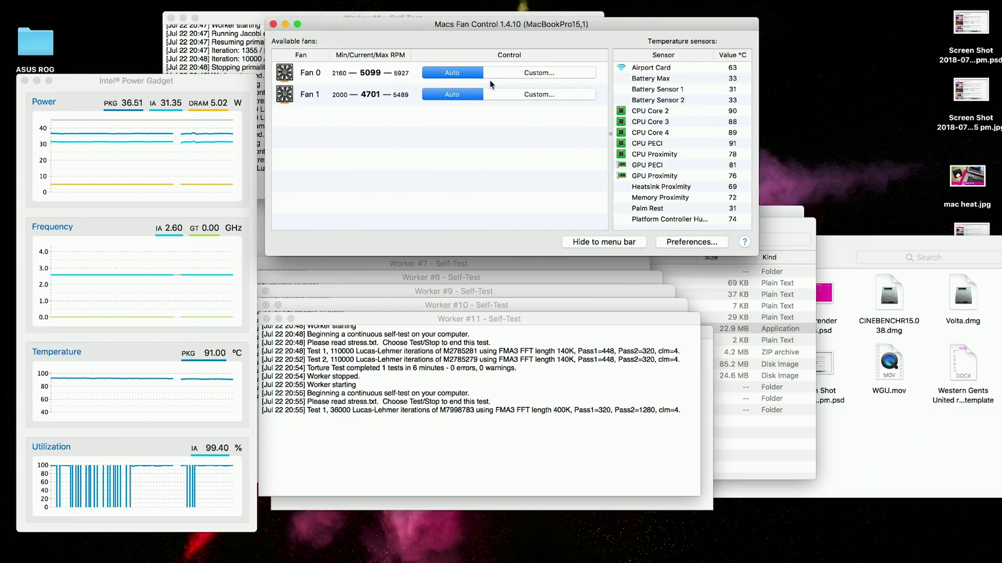
Set custom constant speeds of 5927 RPM for Fan 0 and 5489 RPM for Fan 1
{"action": "left_click", "coordinate": [490, 78]}
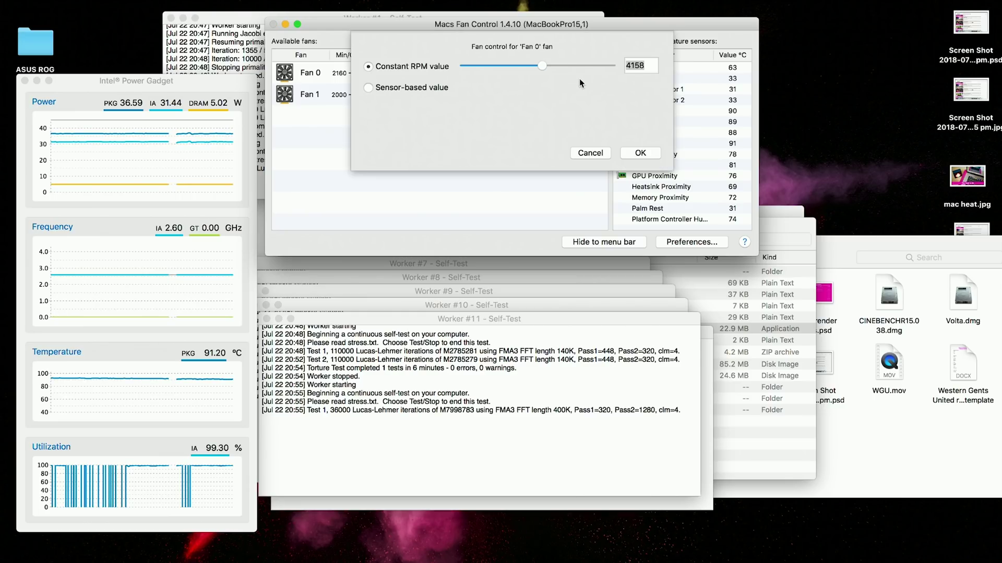
{"action": "left_click", "coordinate": [542, 66]}
{"action": "left_click", "coordinate": [640, 153]}
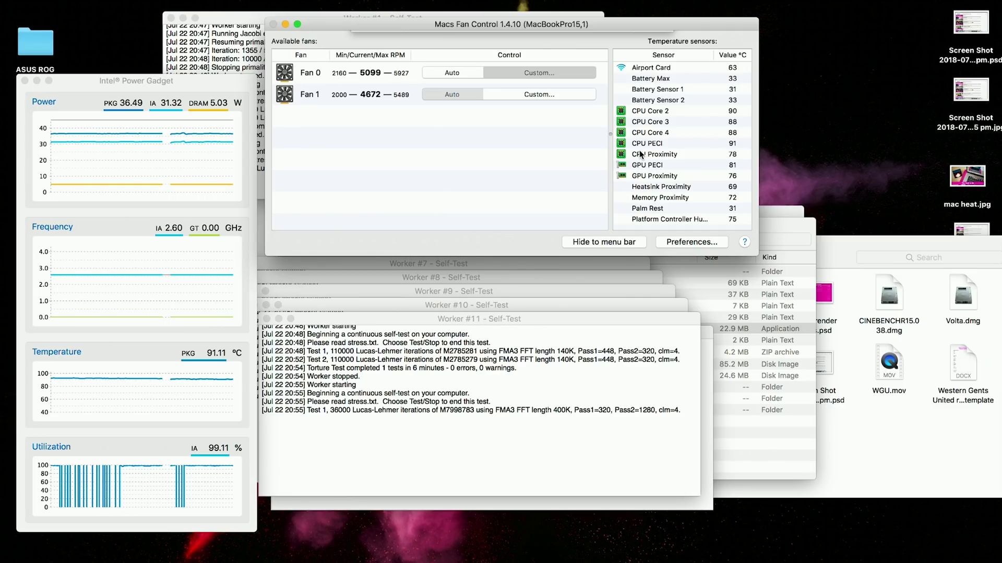
{"action": "left_click", "coordinate": [587, 95]}
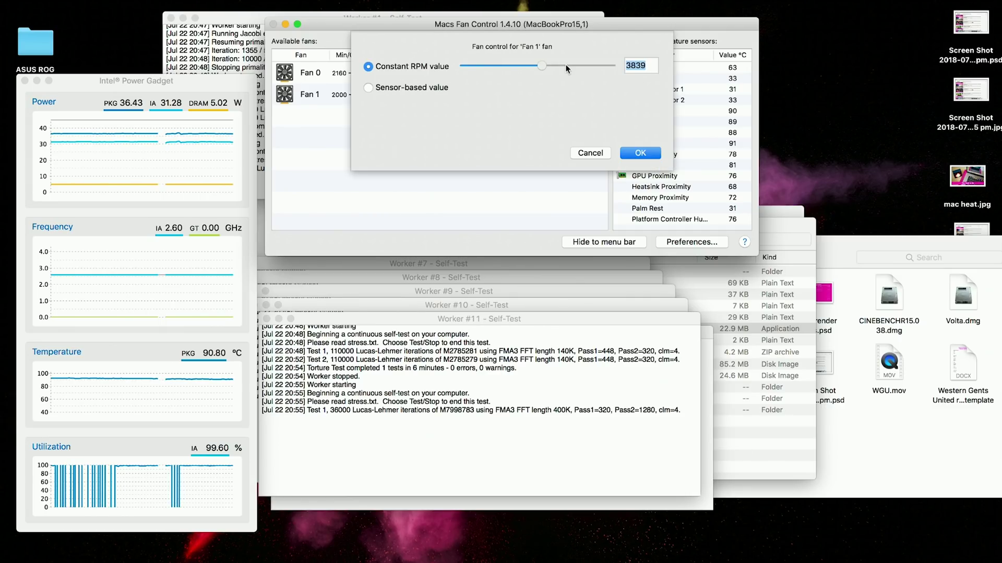
{"action": "left_click_drag", "start_coordinate": [566, 67], "coordinate": [616, 67]}
{"action": "left_click", "coordinate": [647, 153]}
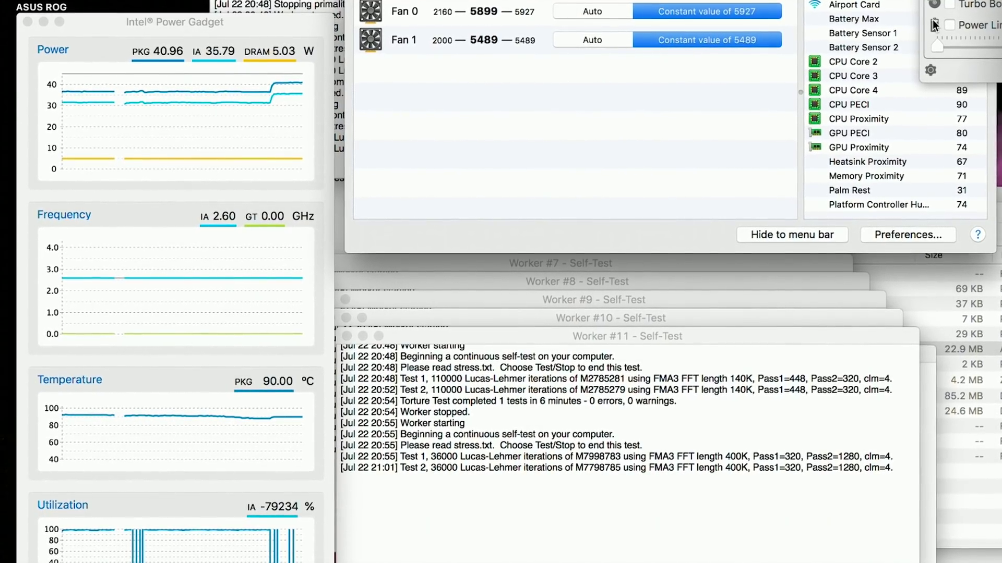
Return Fan 0 and Fan 1 to automatic control
{"action": "left_click", "coordinate": [600, 13]}
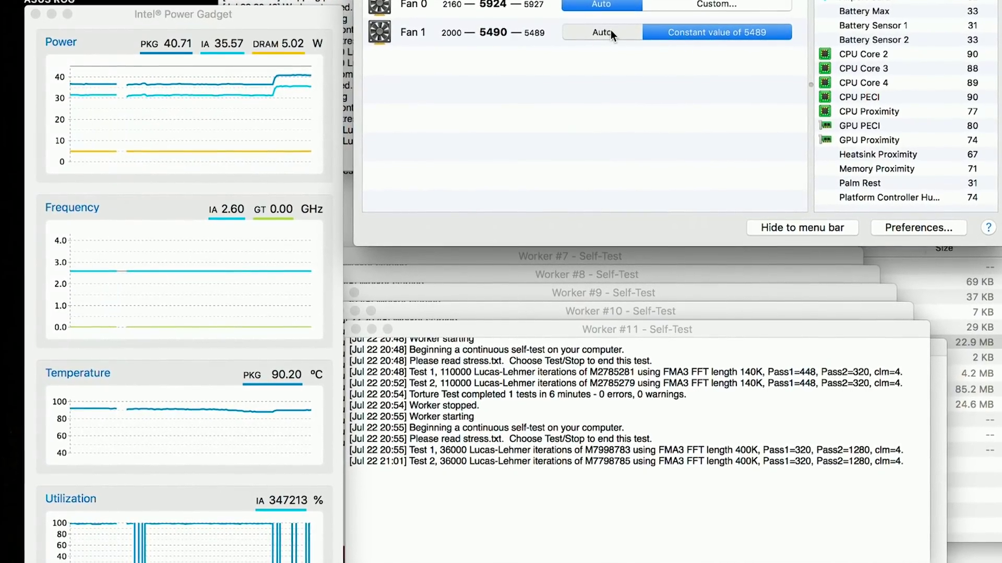
{"action": "left_click", "coordinate": [609, 32]}
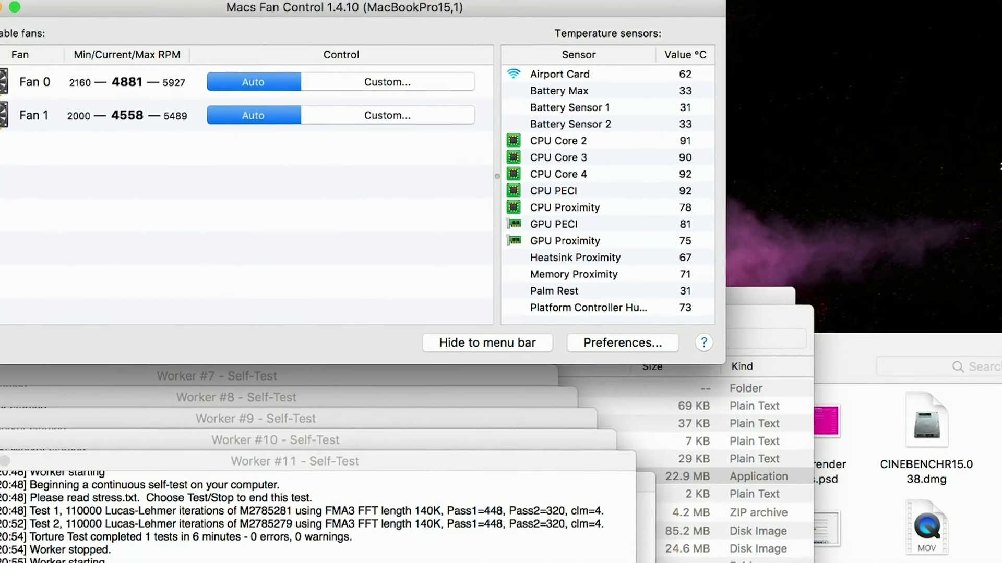
Enable Volta's power limit, try a value of 32 W and disable the limit again without applying it
{"action": "left_click", "coordinate": [882, 2]}
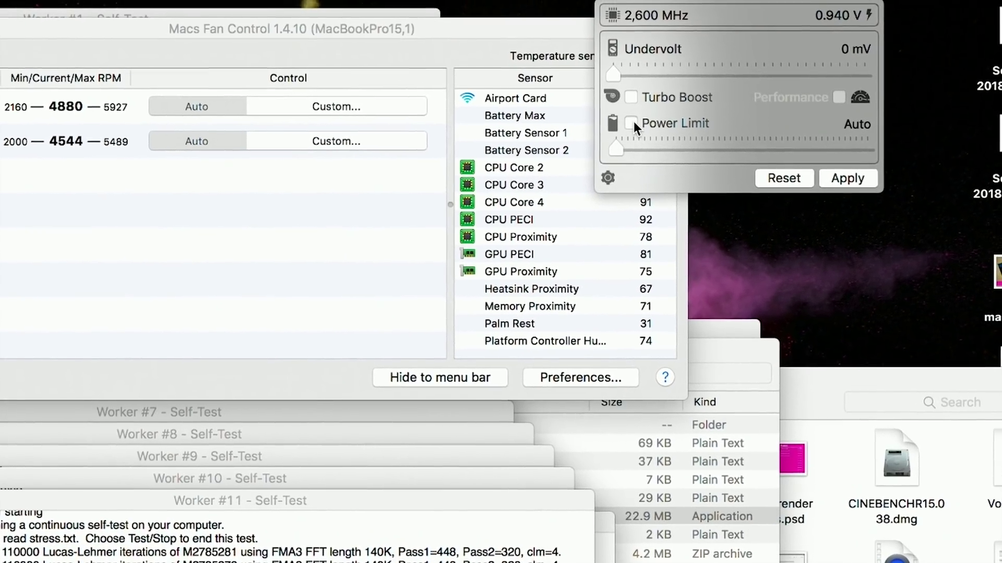
{"action": "left_click", "coordinate": [611, 142]}
{"action": "left_click_drag", "start_coordinate": [793, 168], "coordinate": [783, 176]}
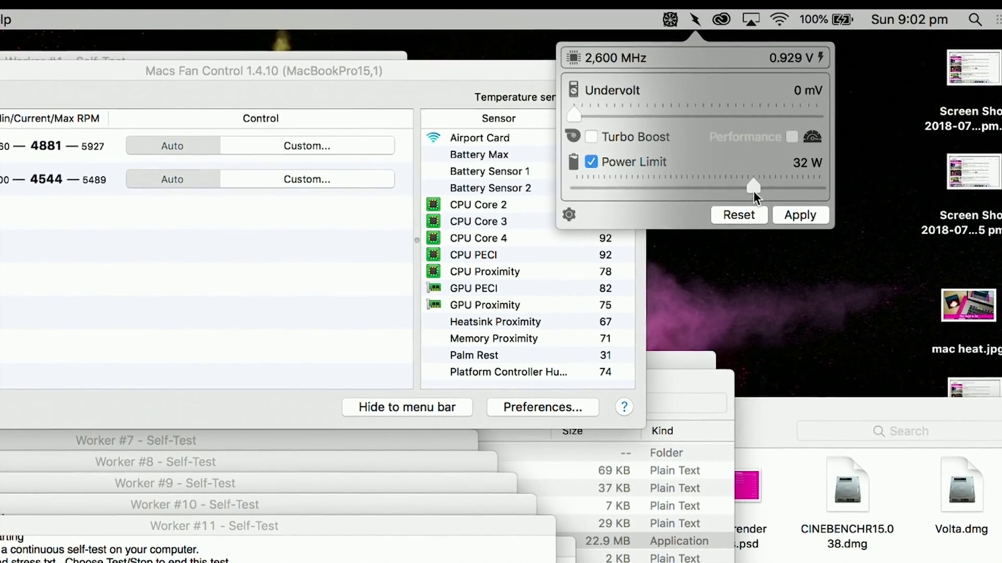
{"action": "left_click", "coordinate": [594, 158]}
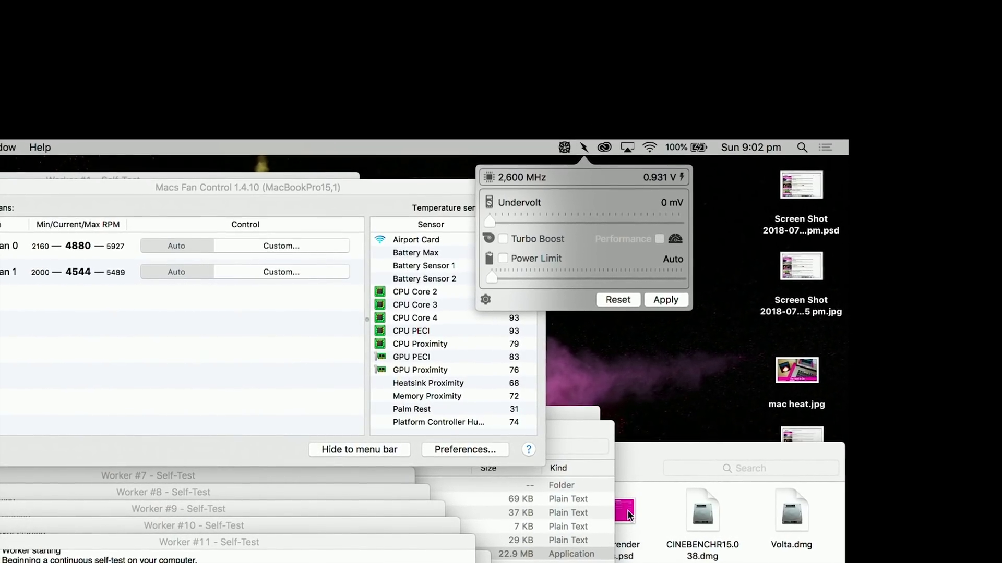
Open Video render times.jpg, minimize Macs Fan Control to examine the 4K project render times, and put the image window away
{"action": "left_click", "coordinate": [518, 517]}
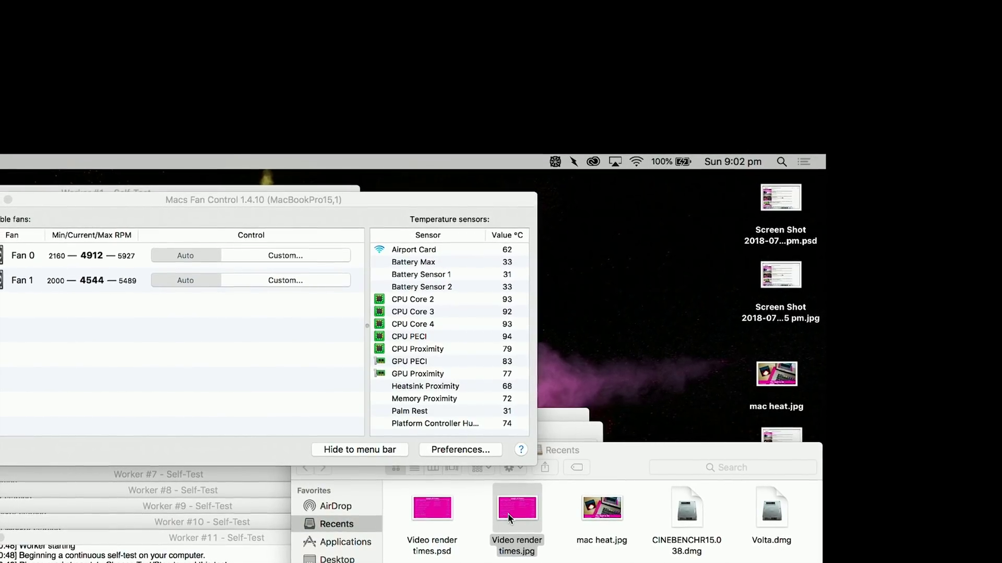
{"action": "double_click", "coordinate": [502, 511]}
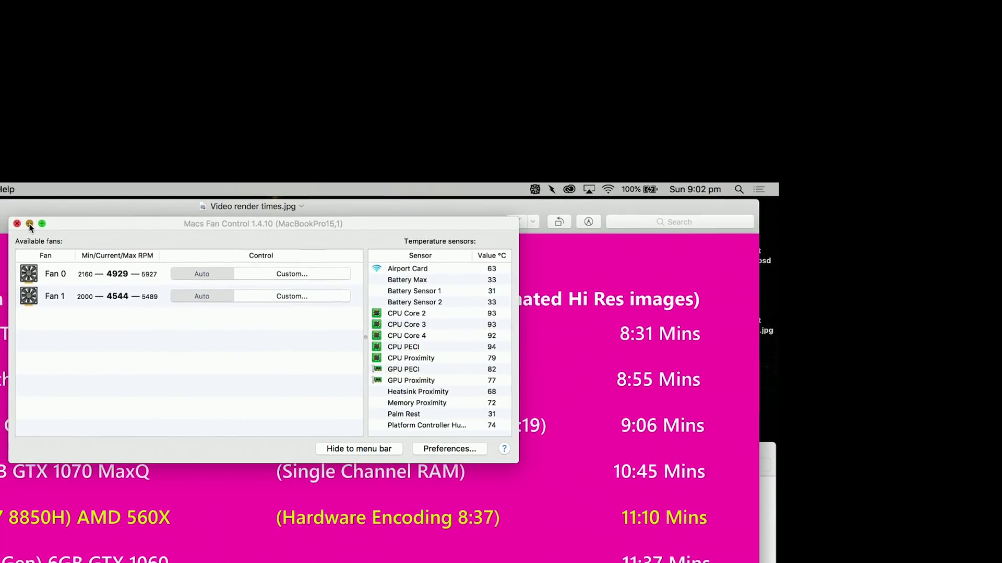
{"action": "left_click", "coordinate": [25, 221]}
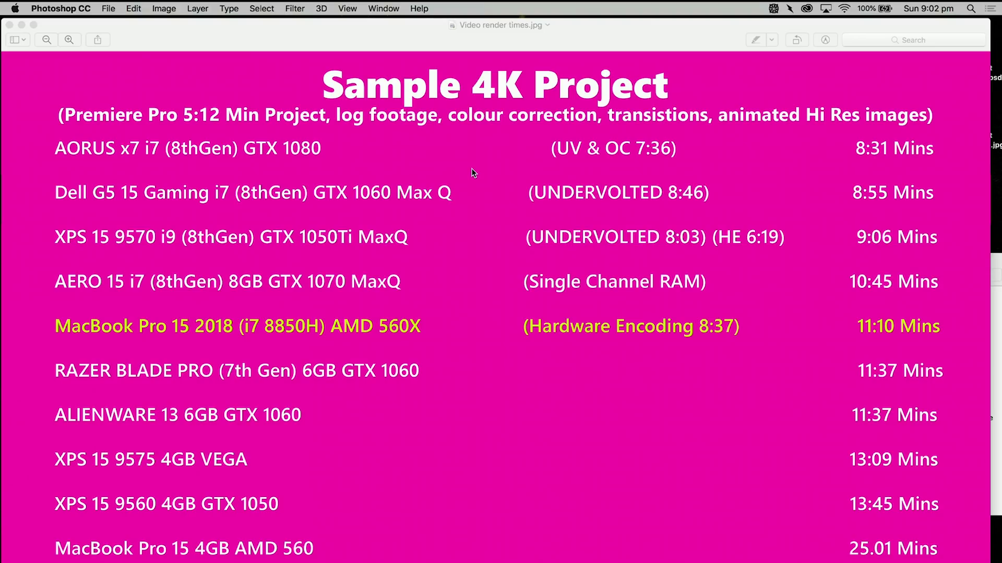
{"action": "left_click", "coordinate": [83, 123]}
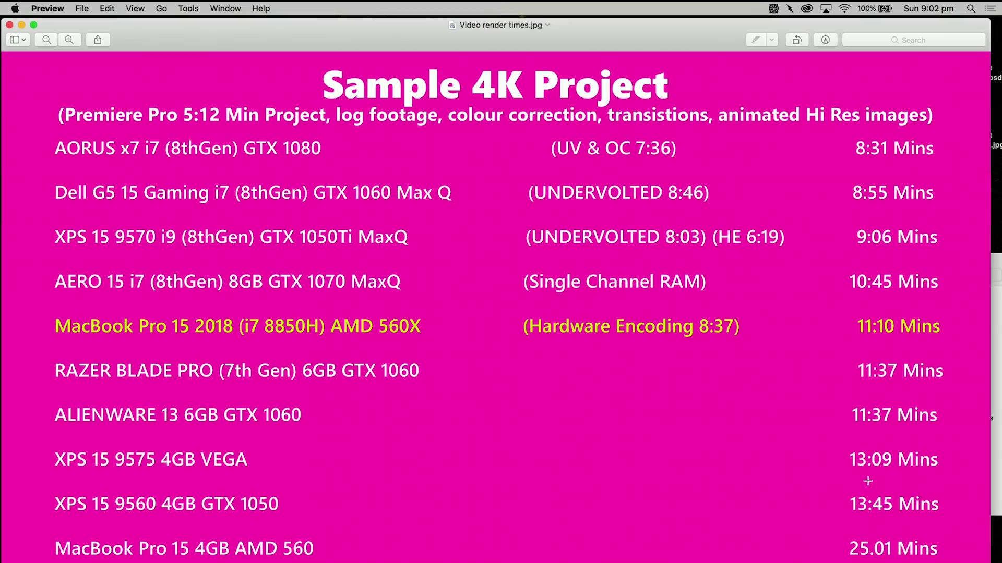
{"action": "left_click", "coordinate": [21, 26]}
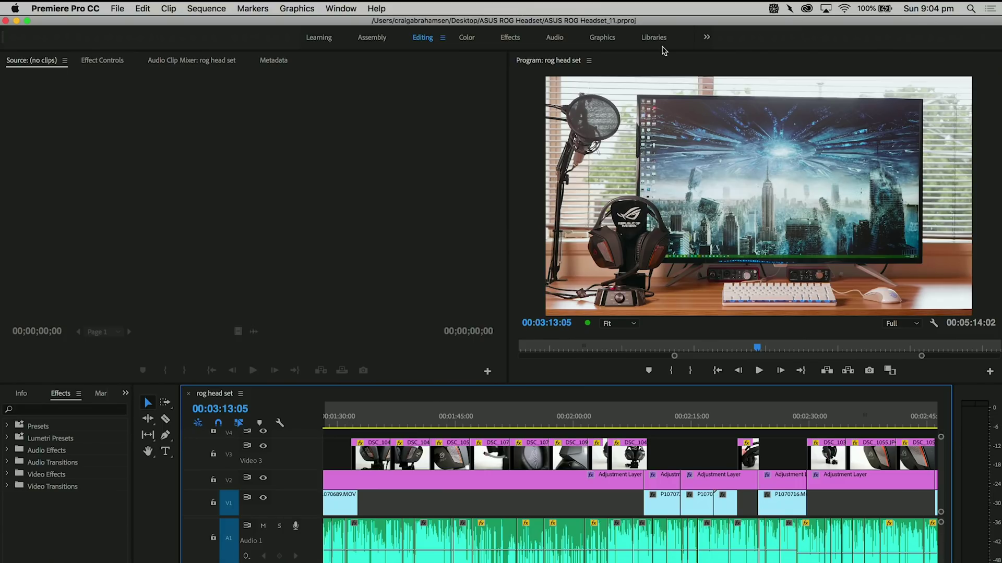
{"action": "left_click", "coordinate": [789, 9]}
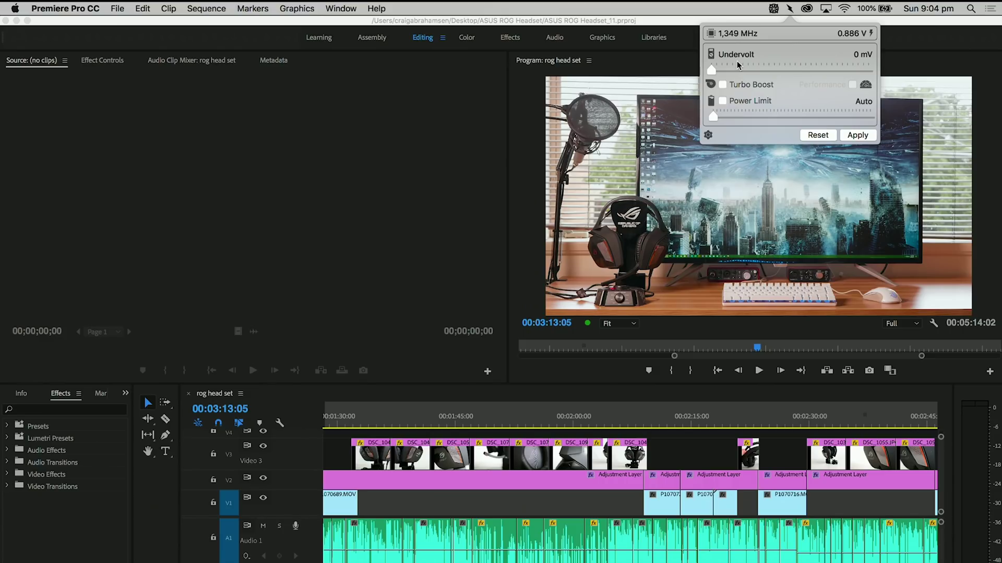
{"action": "left_click", "coordinate": [554, 84]}
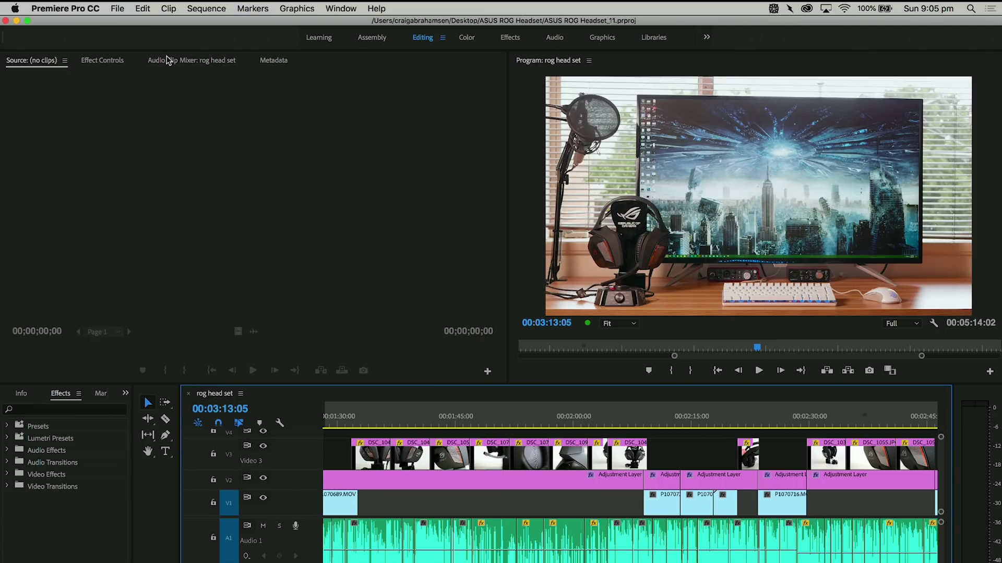
{"action": "left_click_drag", "start_coordinate": [94, 21], "coordinate": [94, 21]}
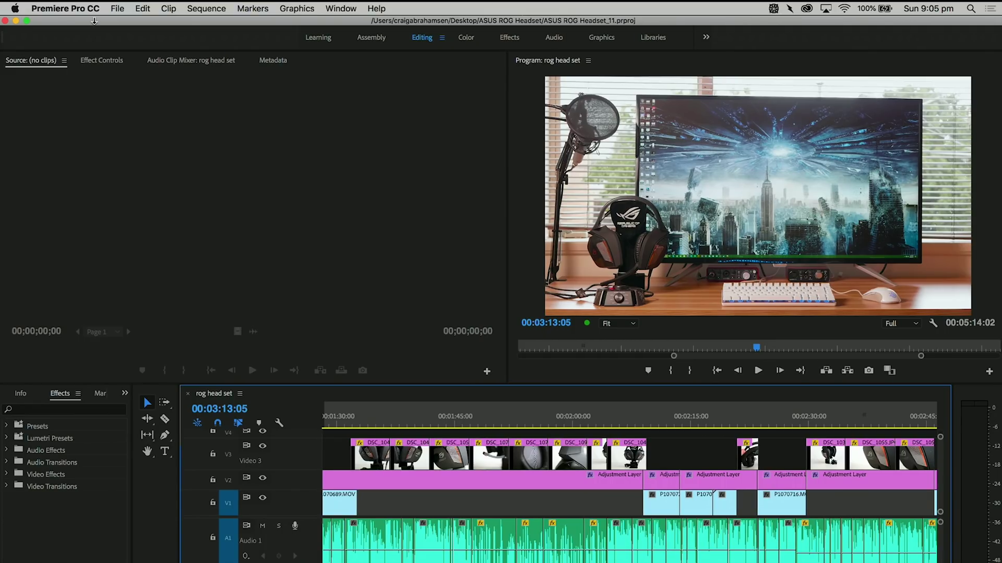
{"action": "left_click", "coordinate": [116, 9]}
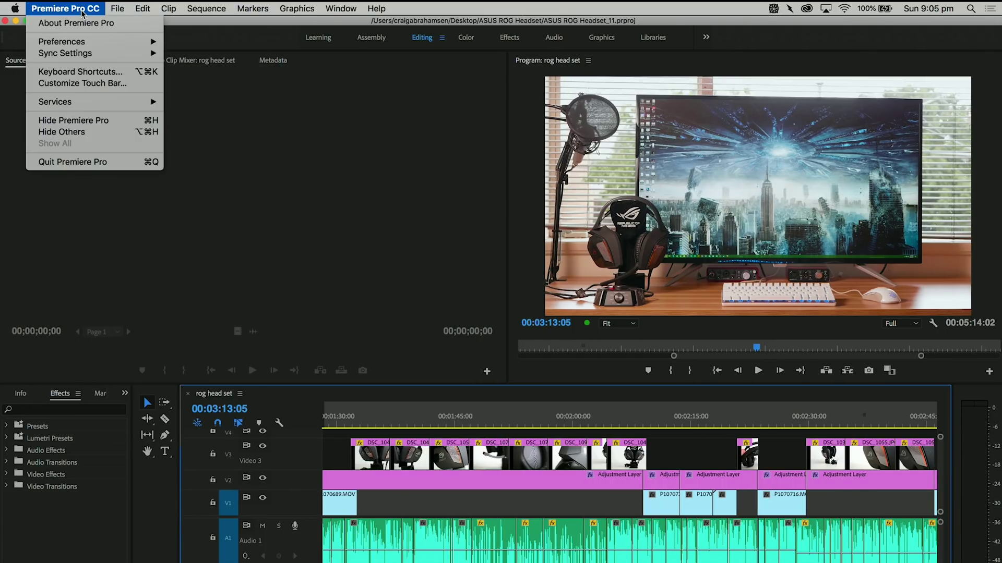
{"action": "left_click", "coordinate": [82, 14]}
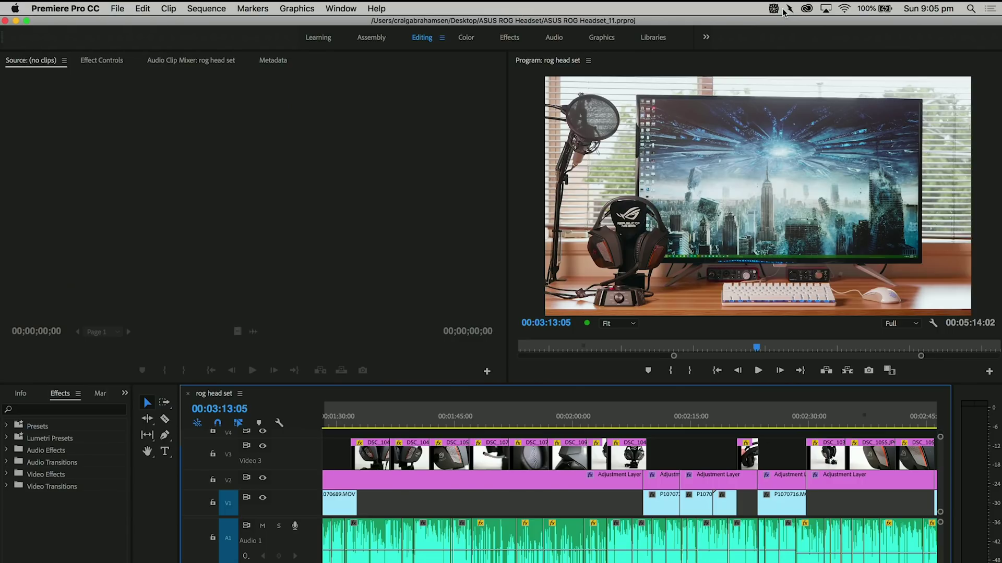
{"action": "left_click", "coordinate": [784, 10]}
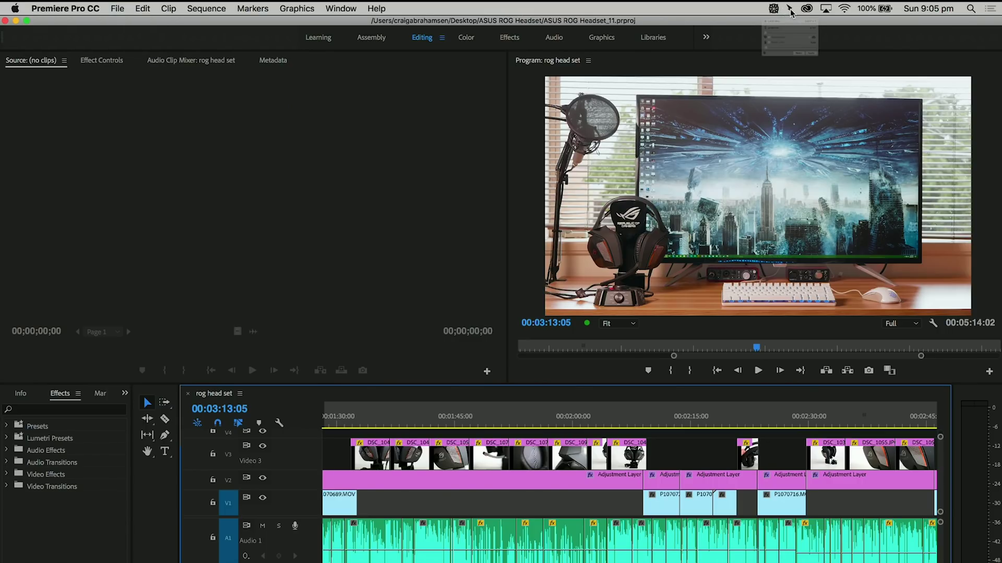
{"action": "left_click", "coordinate": [60, 7]}
{"action": "left_click", "coordinate": [103, 10]}
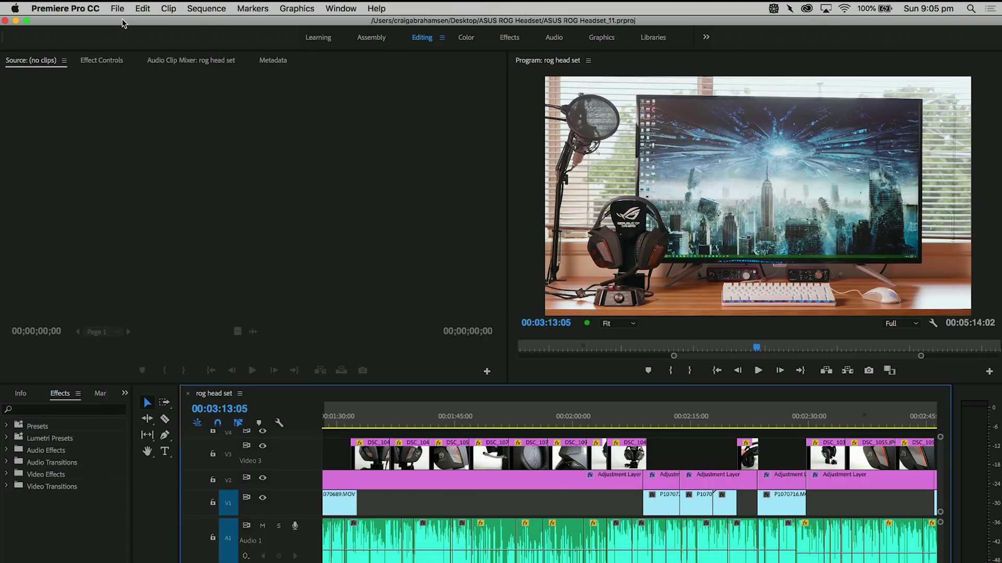
Open the media export settings for the rog head set sequence, keeping the H.264 format and YouTube 2160p 4K preset
{"action": "left_click", "coordinate": [118, 8]}
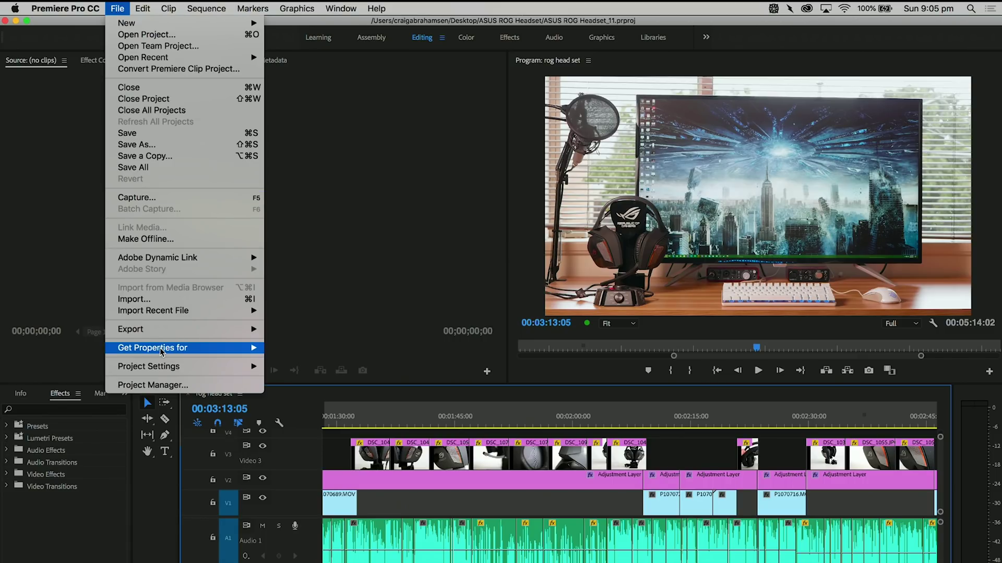
{"action": "mouse_move", "coordinate": [209, 330]}
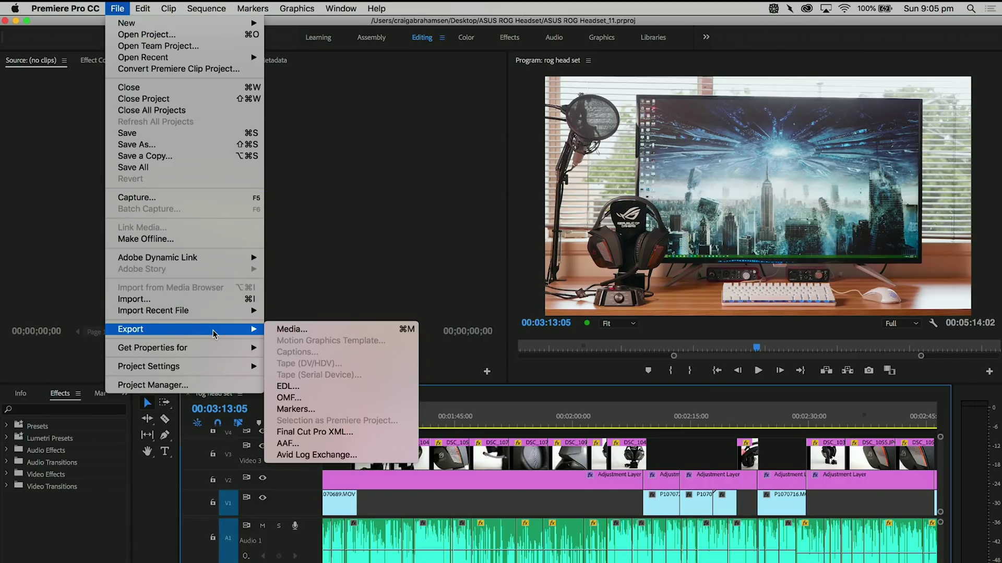
{"action": "left_click", "coordinate": [317, 329]}
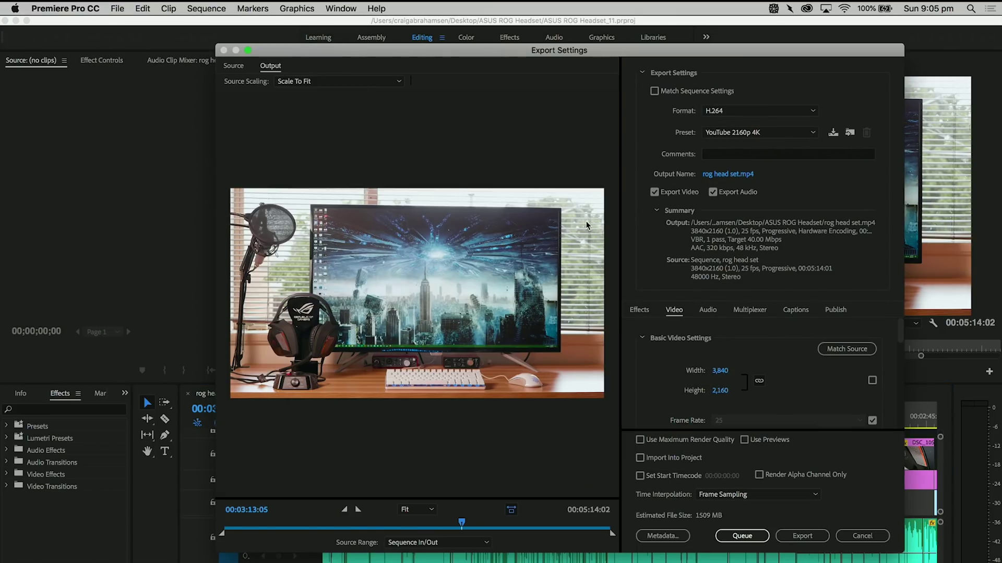
{"action": "left_click", "coordinate": [771, 136]}
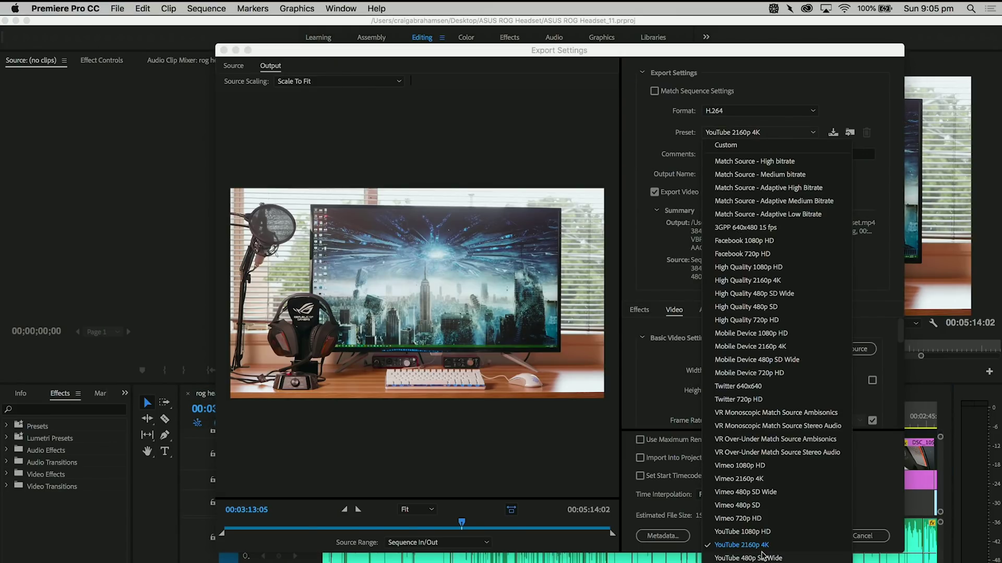
{"action": "left_click", "coordinate": [771, 134]}
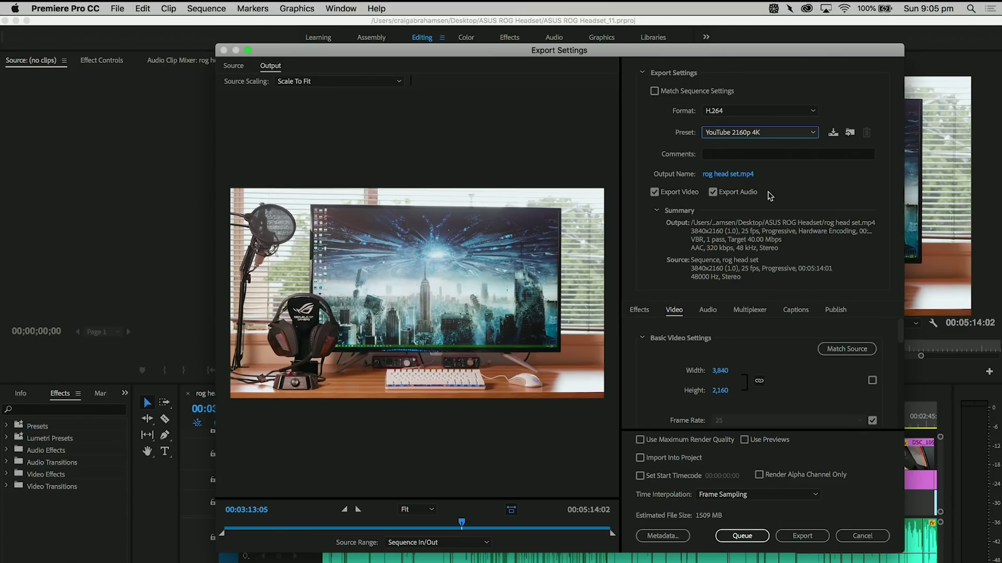
Change the encoding performance to Software Encoding and export the sequence as rog head set.mp4
{"action": "scroll", "coordinate": [810, 398], "scroll_direction": "down", "scroll_amount": 5}
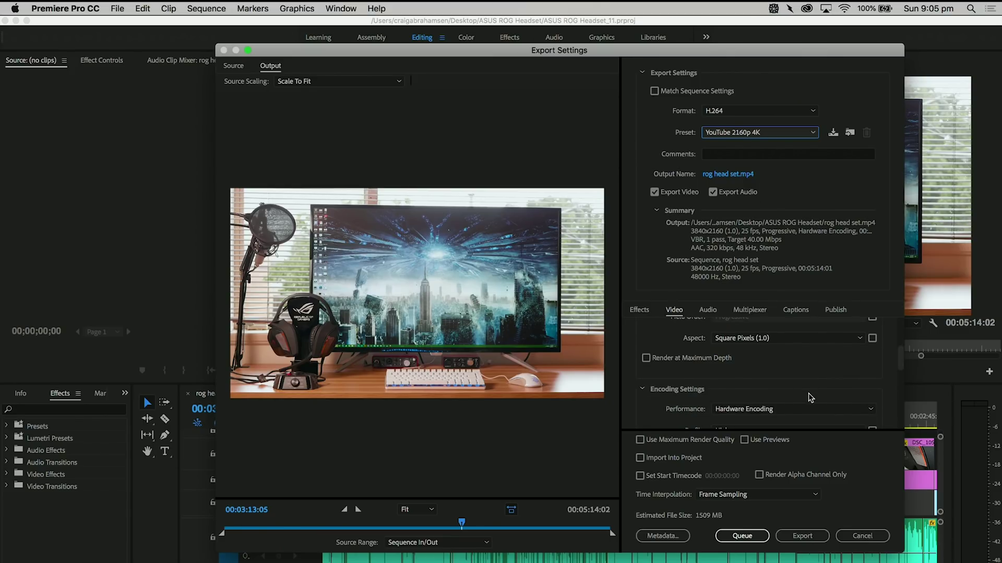
{"action": "scroll", "coordinate": [810, 398], "scroll_direction": "down", "scroll_amount": 2}
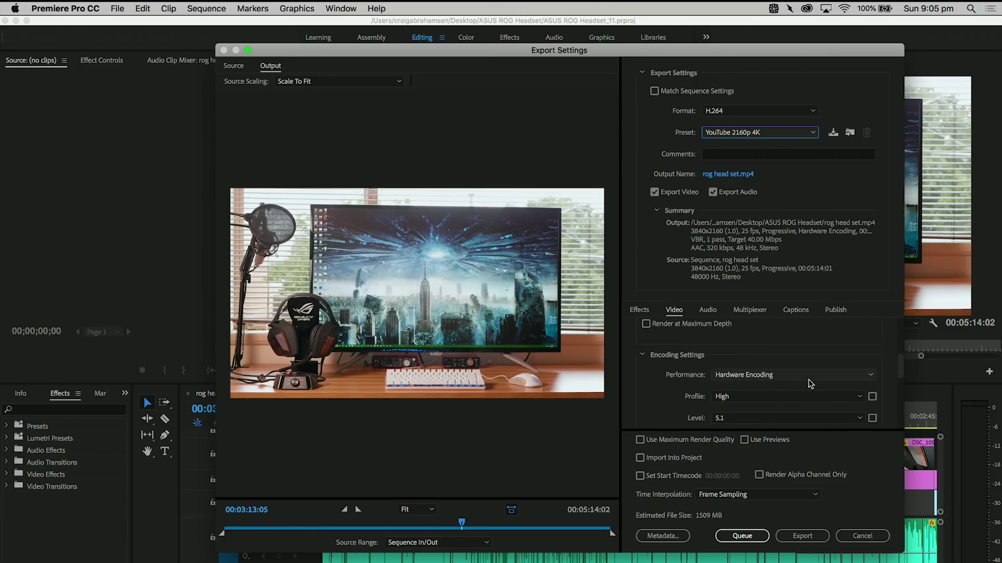
{"action": "left_click_drag", "start_coordinate": [810, 384], "coordinate": [775, 405]}
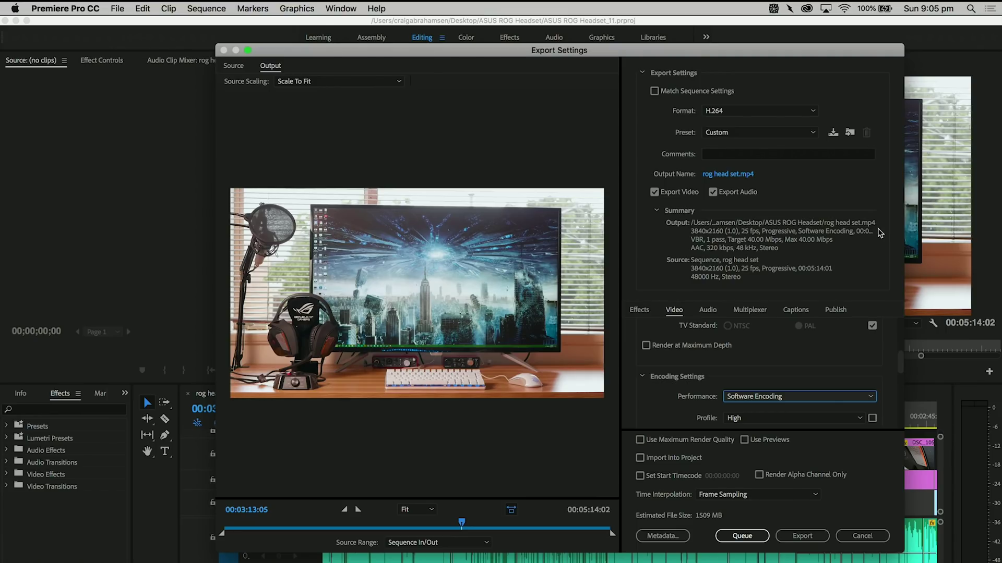
{"action": "left_click", "coordinate": [808, 536]}
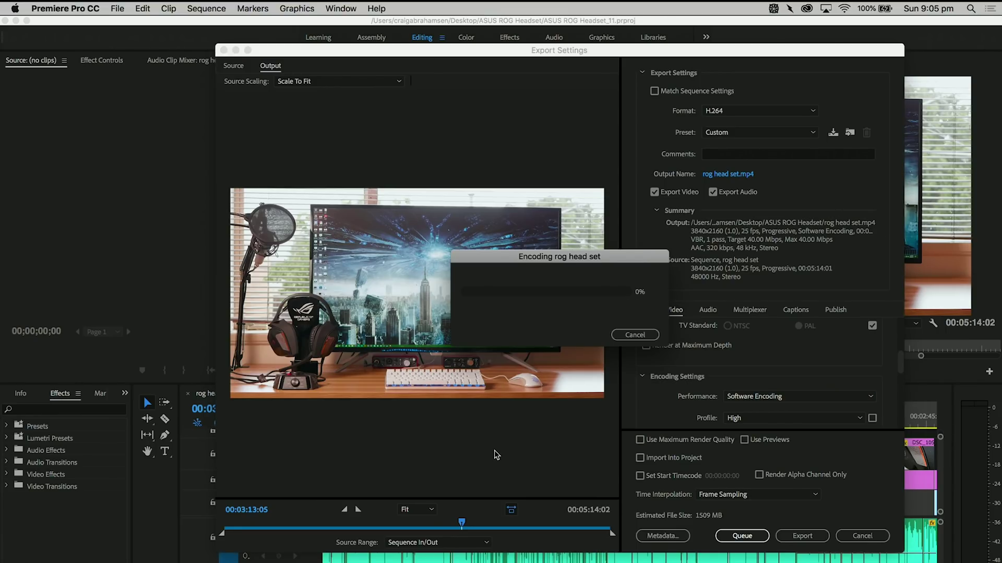
Bring up Intel Power Gadget in front of the running export to monitor power, frequency and temperature
{"action": "key", "text": "ctrl+Up"}
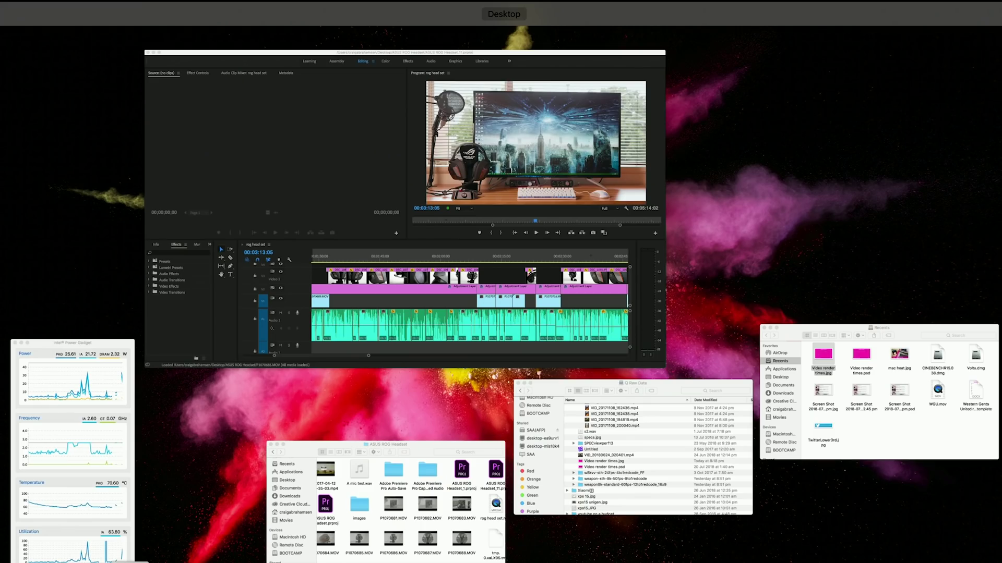
{"action": "left_click", "coordinate": [94, 560]}
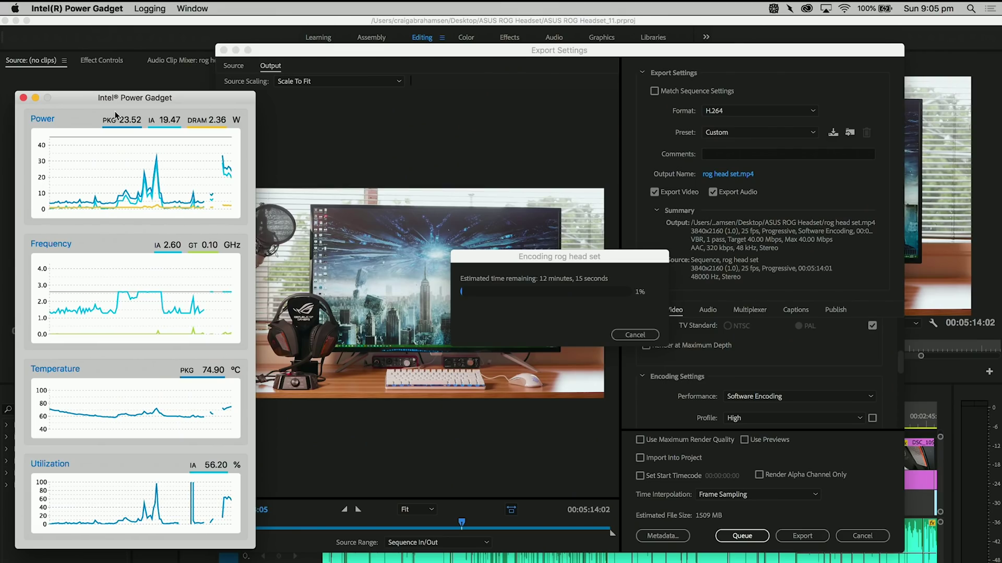
{"action": "key", "text": "ctrl+Up"}
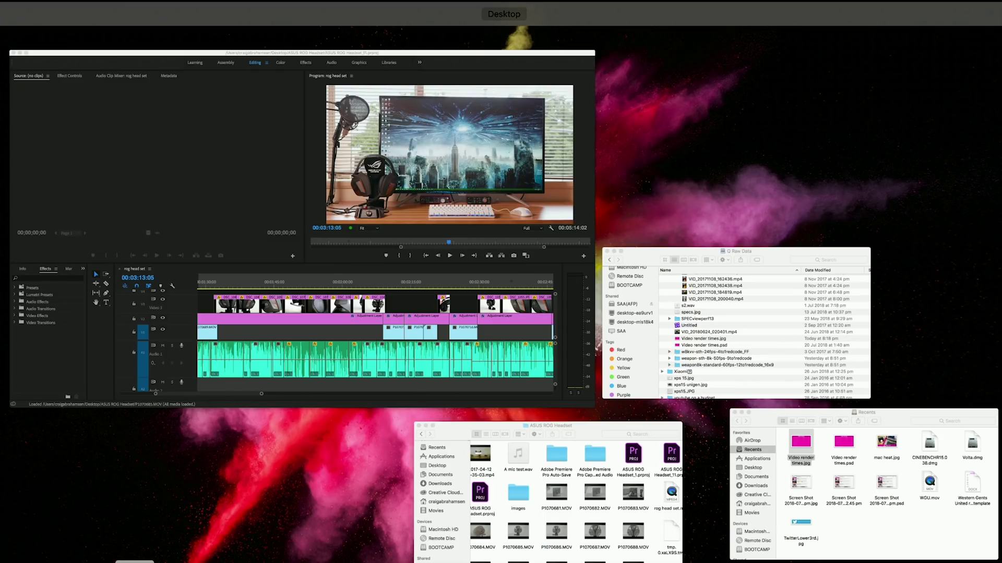
{"action": "key", "text": "F4"}
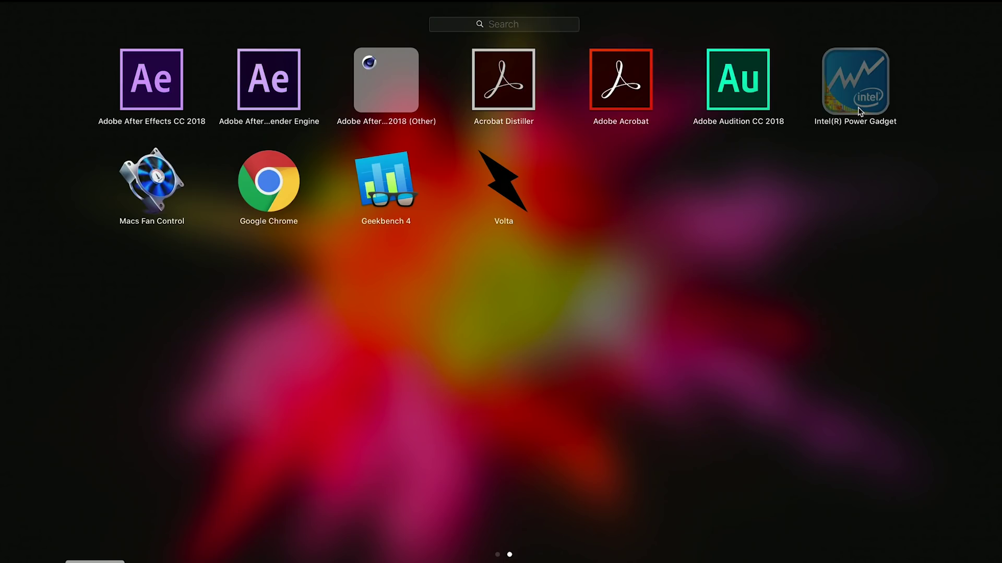
{"action": "left_click", "coordinate": [859, 112]}
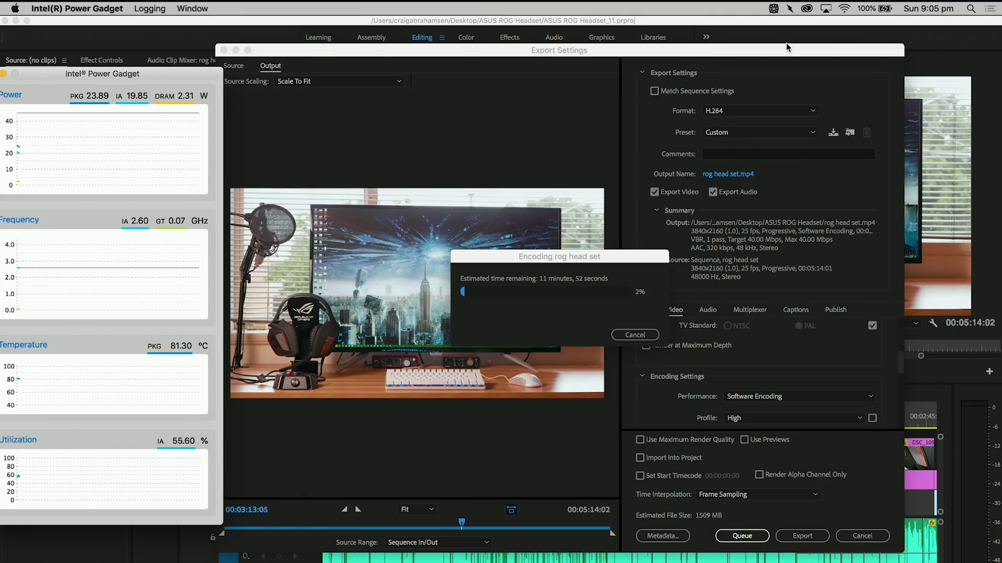
Show Macs Fan Control and Volta's settings, and arrange the fan and Power Gadget windows so their readings can be watched during the export
{"action": "left_click", "coordinate": [773, 9]}
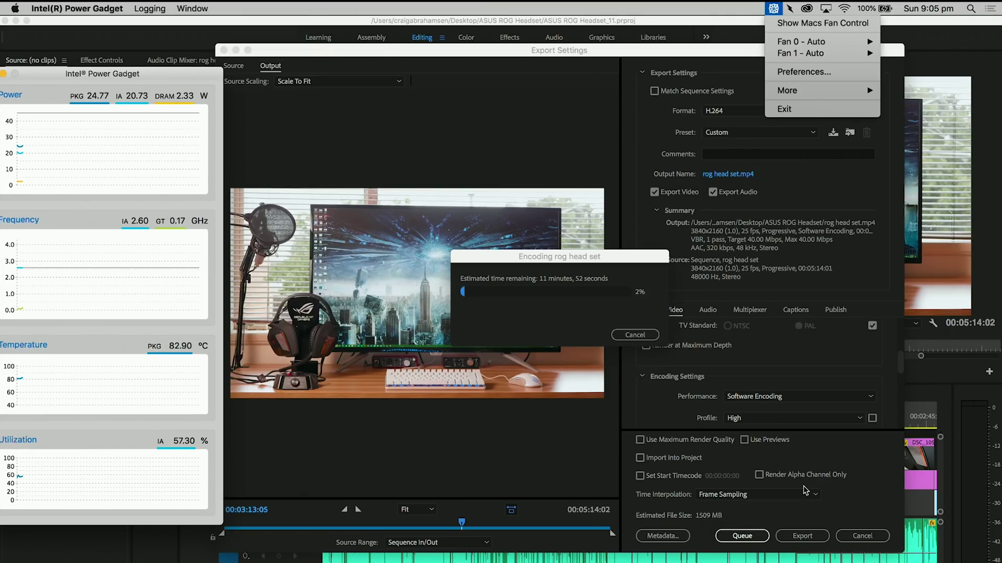
{"action": "left_click", "coordinate": [823, 23]}
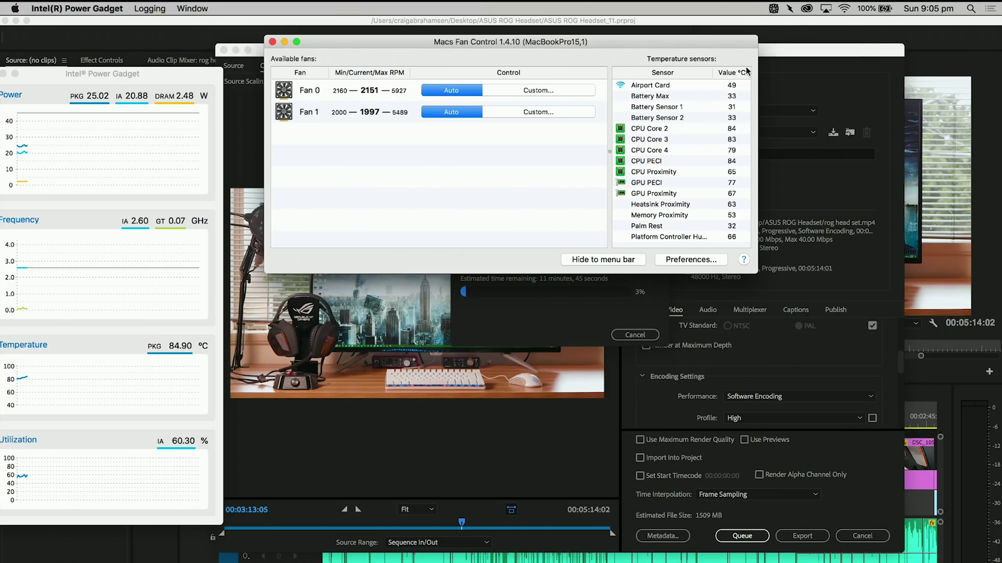
{"action": "left_click", "coordinate": [789, 9]}
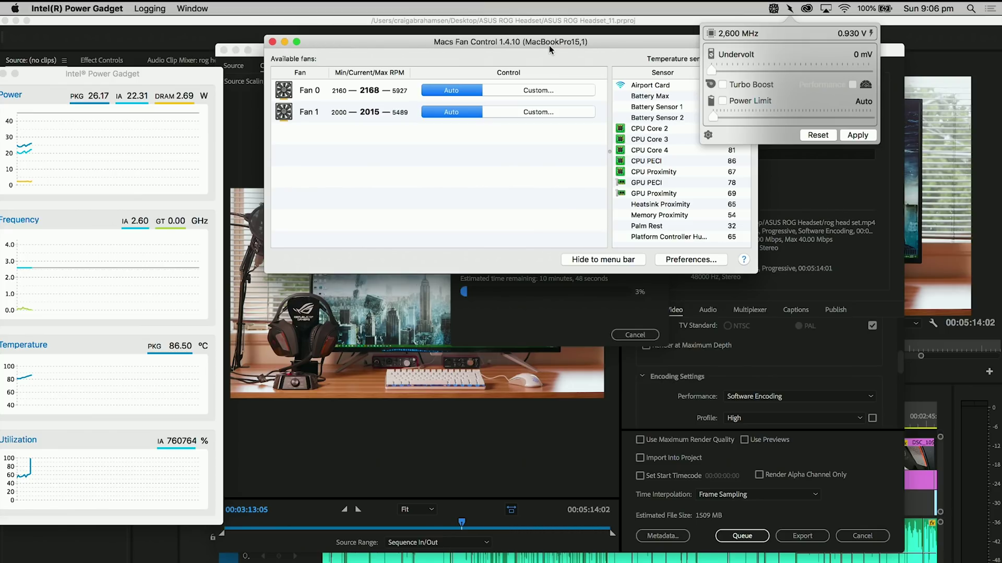
{"action": "left_click_drag", "start_coordinate": [549, 45], "coordinate": [537, 41]}
{"action": "left_click", "coordinate": [789, 9]}
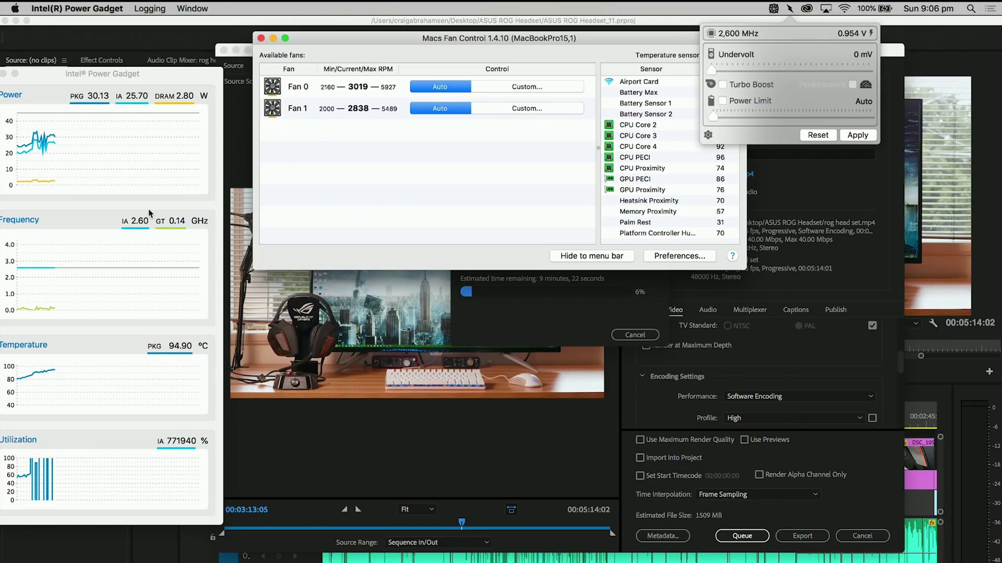
{"action": "left_click_drag", "start_coordinate": [148, 209], "coordinate": [181, 209]}
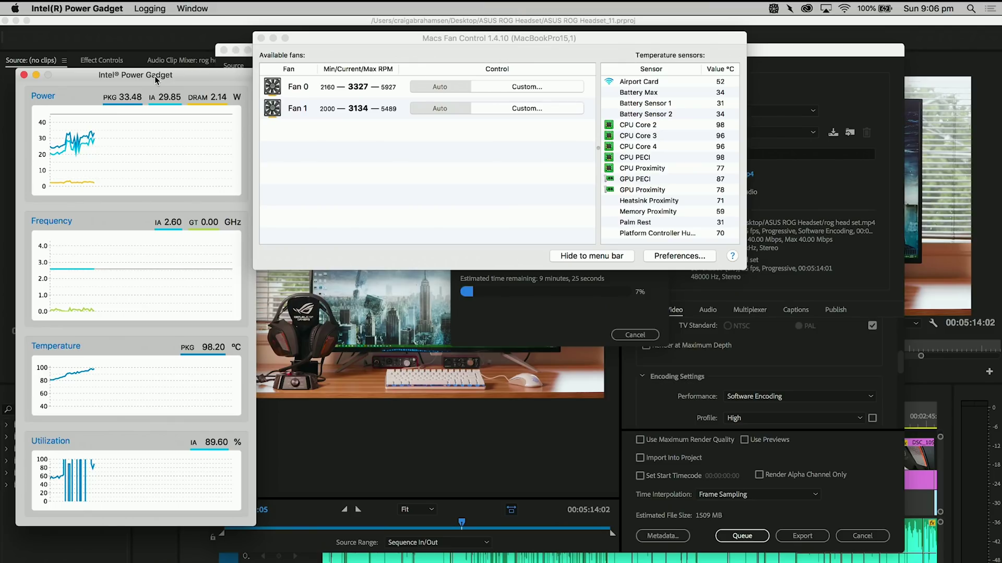
{"action": "left_click_drag", "start_coordinate": [154, 76], "coordinate": [150, 76]}
Turn on Turbo Boost in Volta and apply the setting while the export is running
{"action": "left_click", "coordinate": [791, 9]}
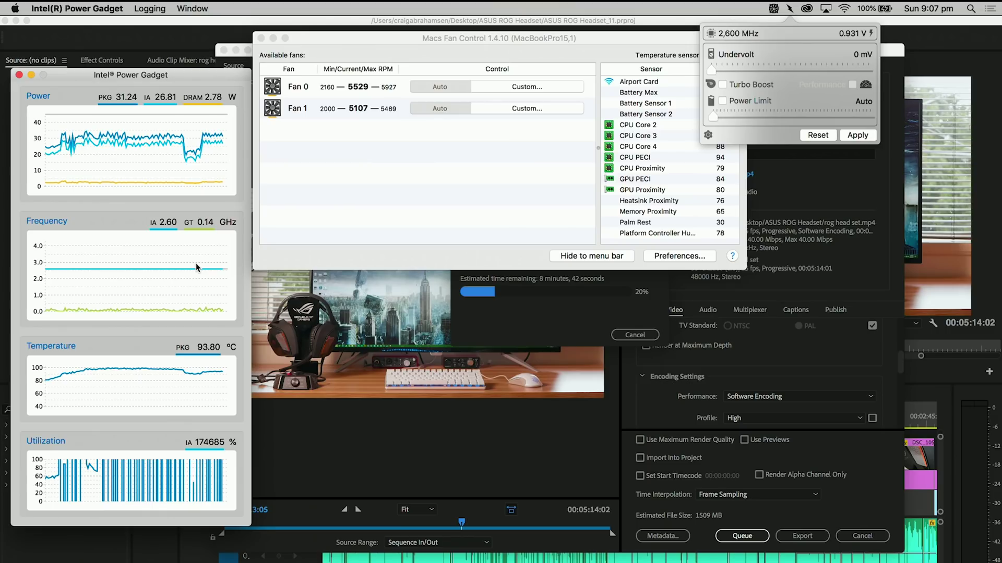
{"action": "left_click", "coordinate": [723, 84]}
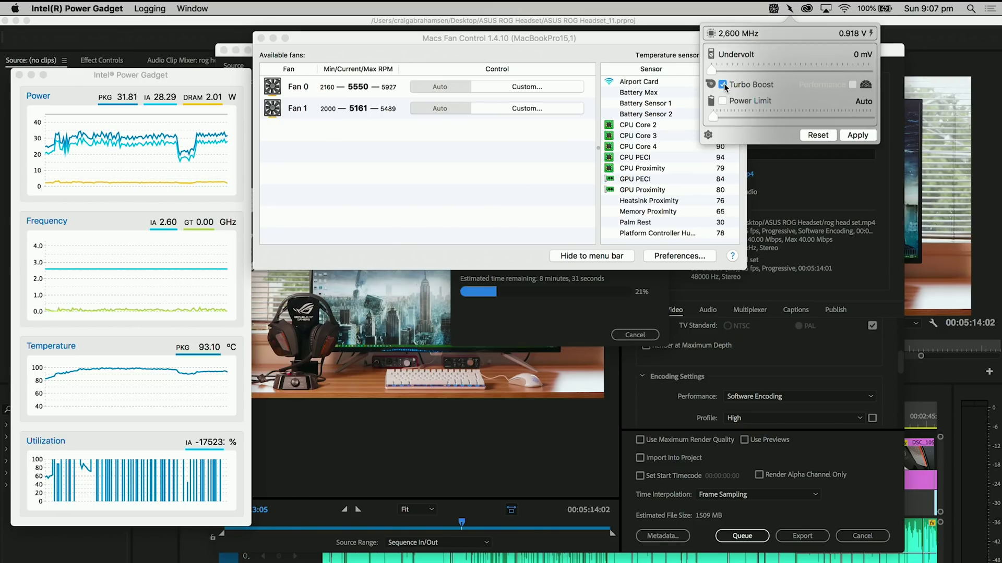
{"action": "left_click", "coordinate": [860, 136]}
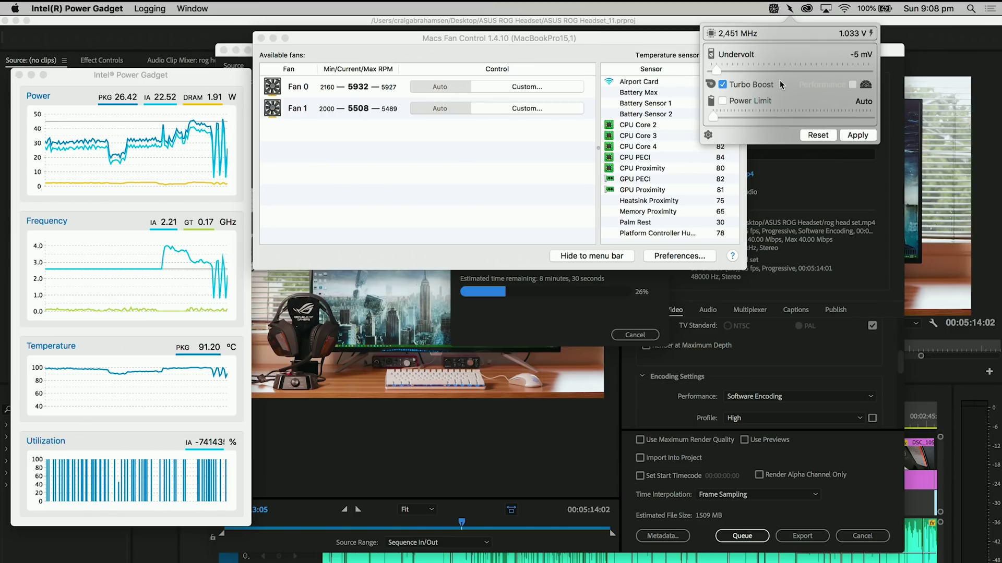
Try a Volta undervolt of -150 mV and turn off Turbo Boost
{"action": "left_click_drag", "start_coordinate": [741, 71], "coordinate": [872, 73]}
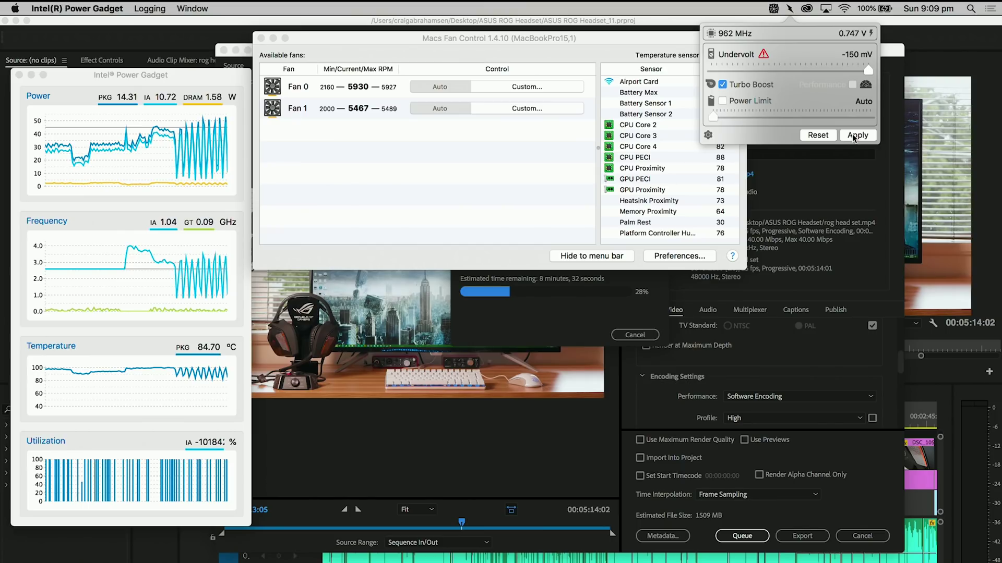
{"action": "left_click", "coordinate": [730, 85]}
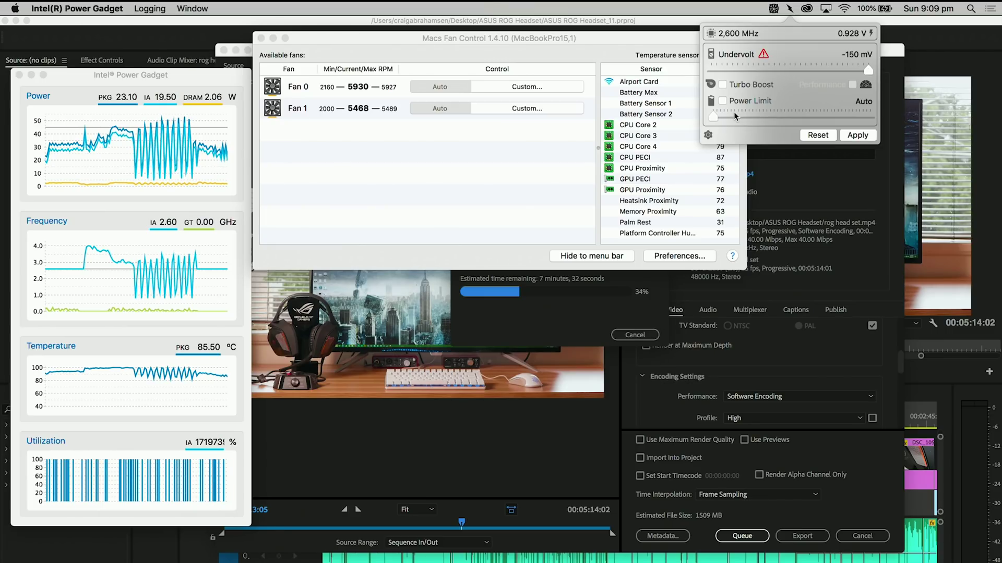
Enable a 35 W power limit in Volta, turn Turbo Boost back on and apply both settings
{"action": "left_click_drag", "start_coordinate": [734, 111], "coordinate": [835, 127]}
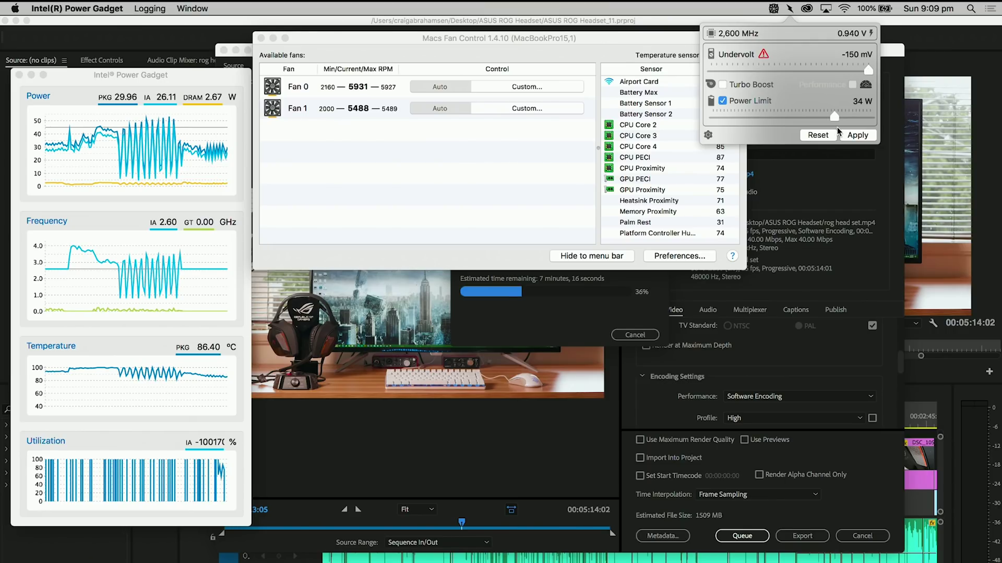
{"action": "left_click", "coordinate": [837, 127]}
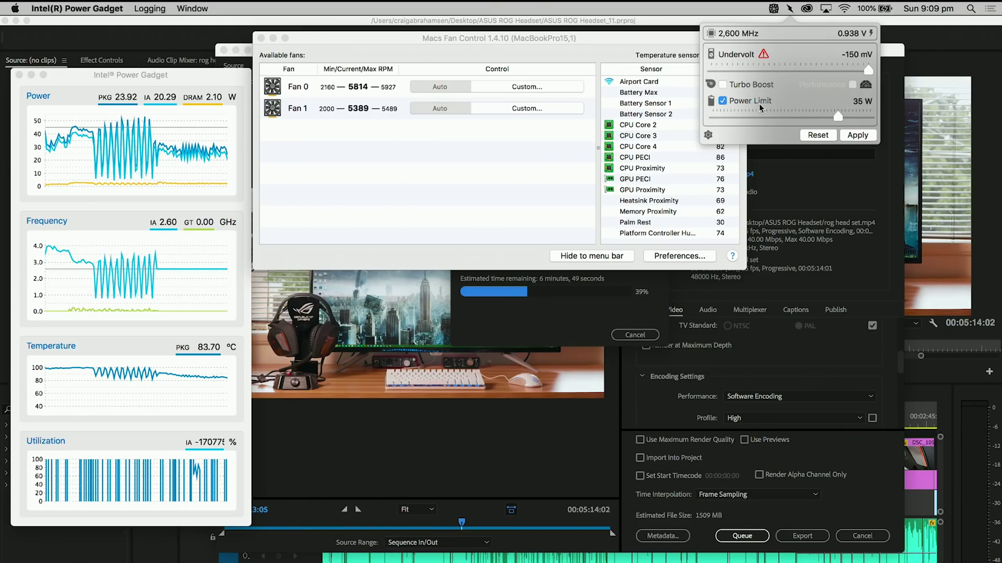
{"action": "left_click", "coordinate": [723, 85]}
{"action": "left_click", "coordinate": [856, 135]}
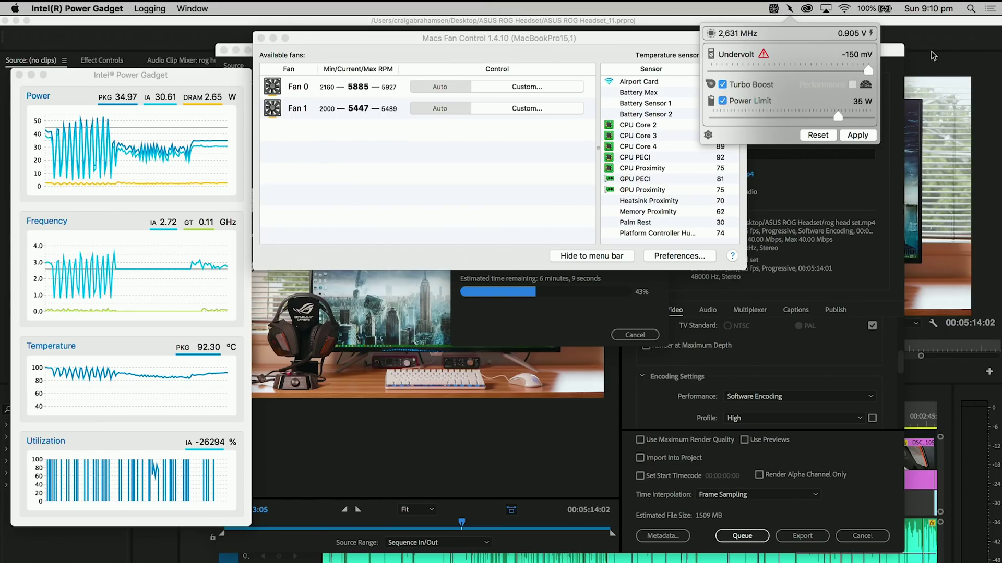
Return Volta's undervolt to 0 mV and apply the change
{"action": "left_click_drag", "start_coordinate": [868, 70], "coordinate": [711, 68]}
{"action": "left_click", "coordinate": [864, 136]}
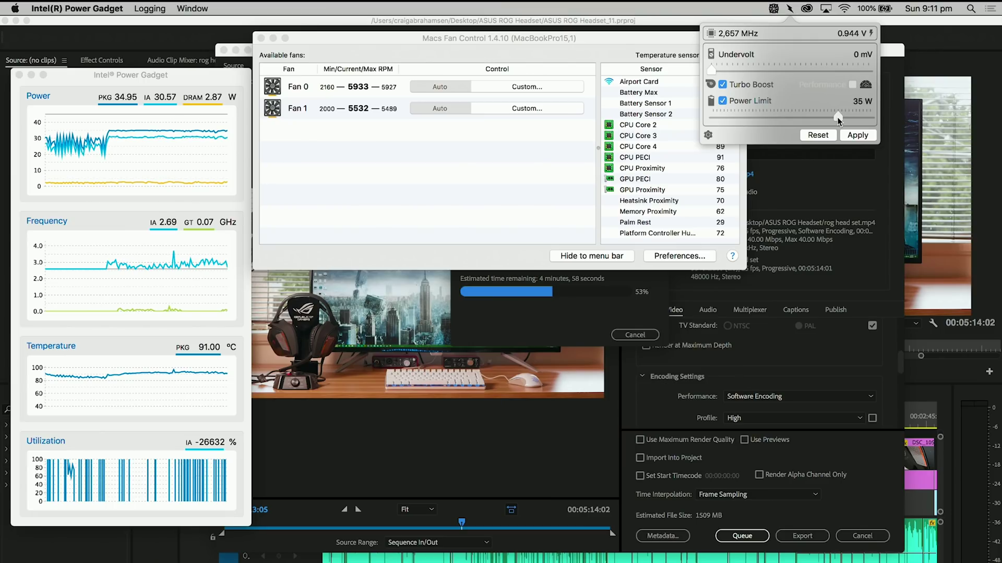
Try a 40 W power limit in Volta, applying it first alone and again with a -150 mV undervolt
{"action": "left_click_drag", "start_coordinate": [837, 118], "coordinate": [855, 118]}
{"action": "left_click", "coordinate": [857, 137]}
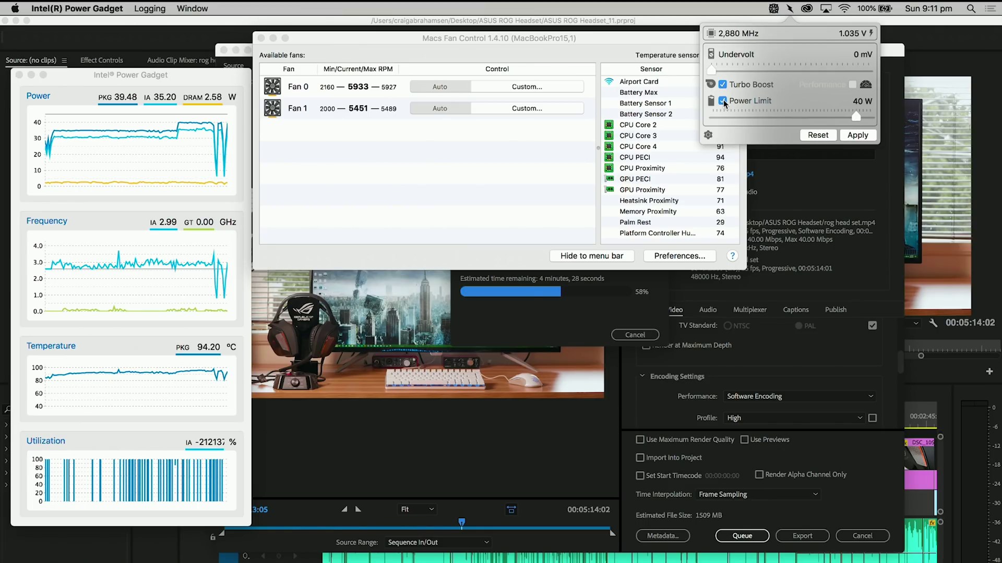
{"action": "left_click_drag", "start_coordinate": [712, 63], "coordinate": [991, 82]}
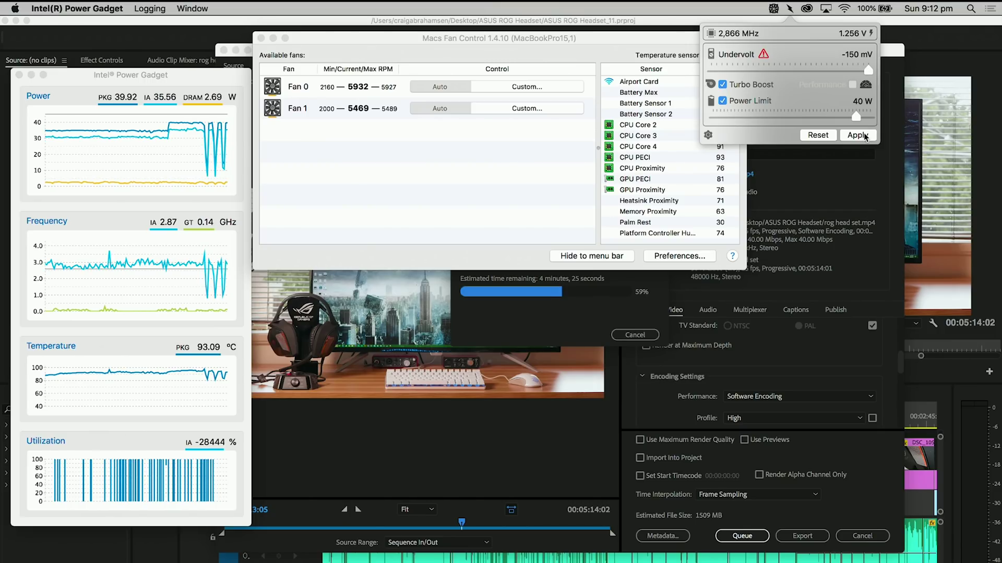
{"action": "left_click", "coordinate": [863, 135]}
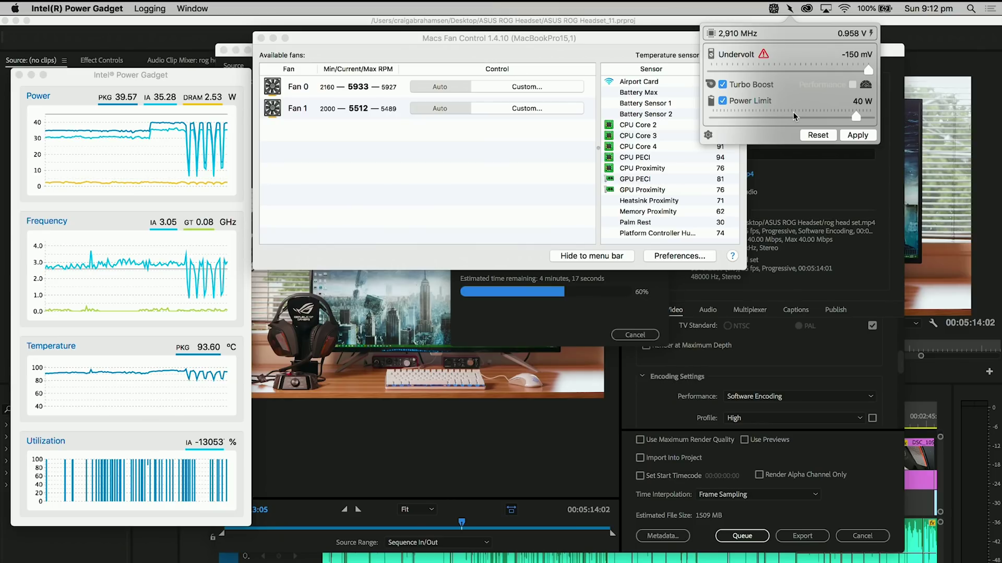
Lower Volta's power limit to 35 W and apply it with the undervolt kept in place
{"action": "mouse_move", "coordinate": [856, 116]}
{"action": "left_mouse_down"}
{"action": "mouse_move", "coordinate": [829, 120]}
{"action": "mouse_move", "coordinate": [838, 122]}
{"action": "left_mouse_up"}
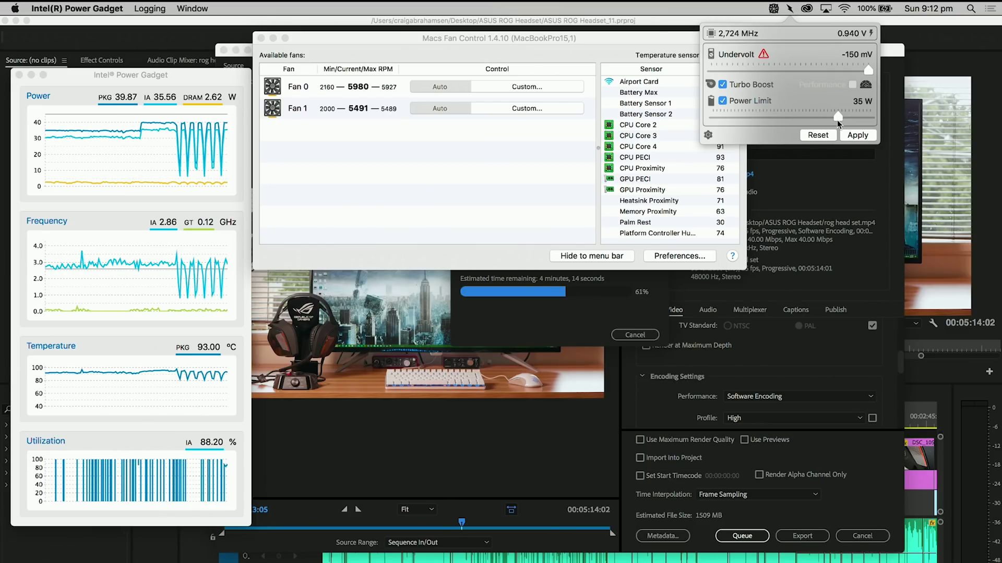
{"action": "left_click", "coordinate": [855, 137]}
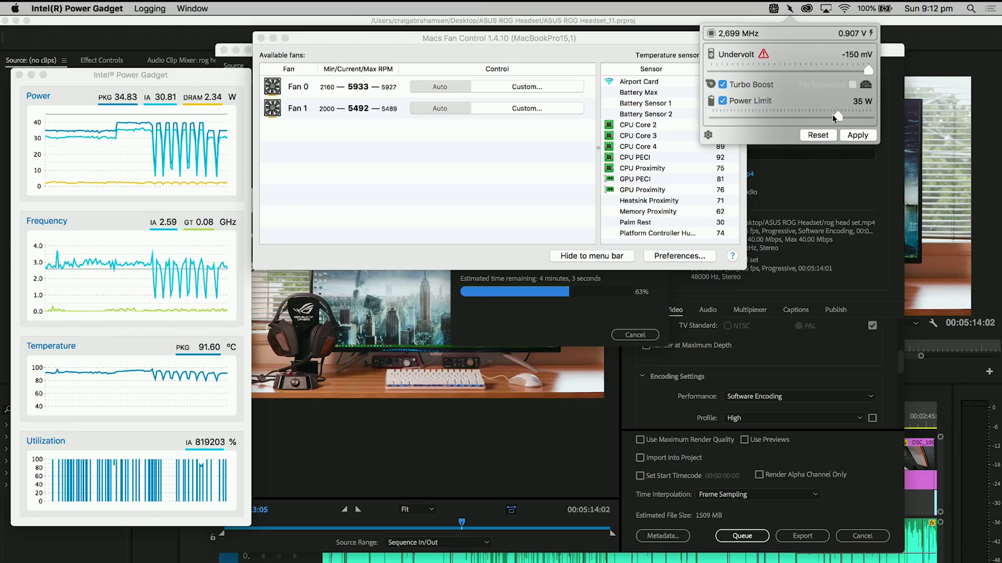
Return Volta's undervolt to 0 mV and power limit to Auto, disable Power Limit and Turbo Boost, and apply the changes
{"action": "left_click_drag", "start_coordinate": [835, 118], "coordinate": [711, 68]}
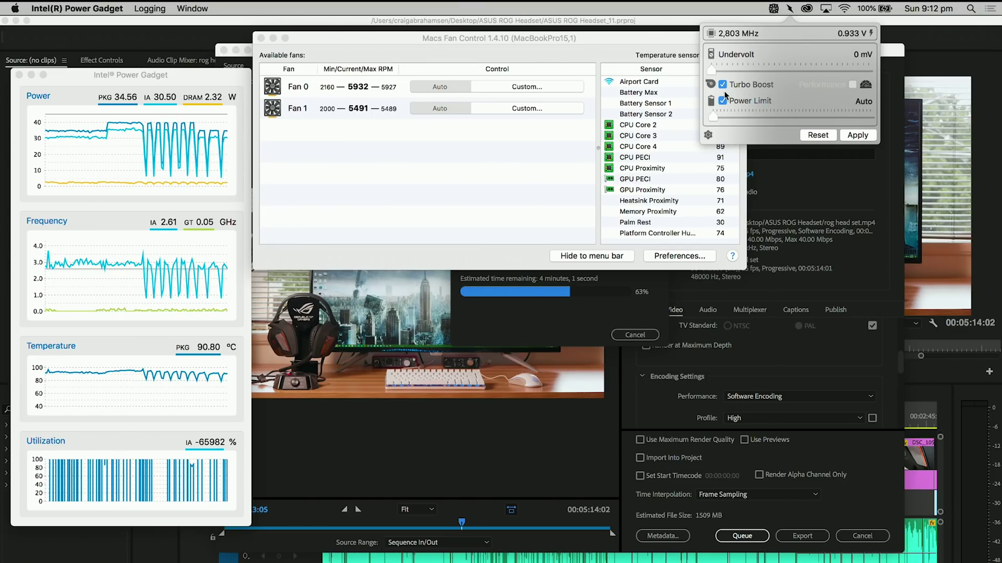
{"action": "left_click", "coordinate": [723, 100]}
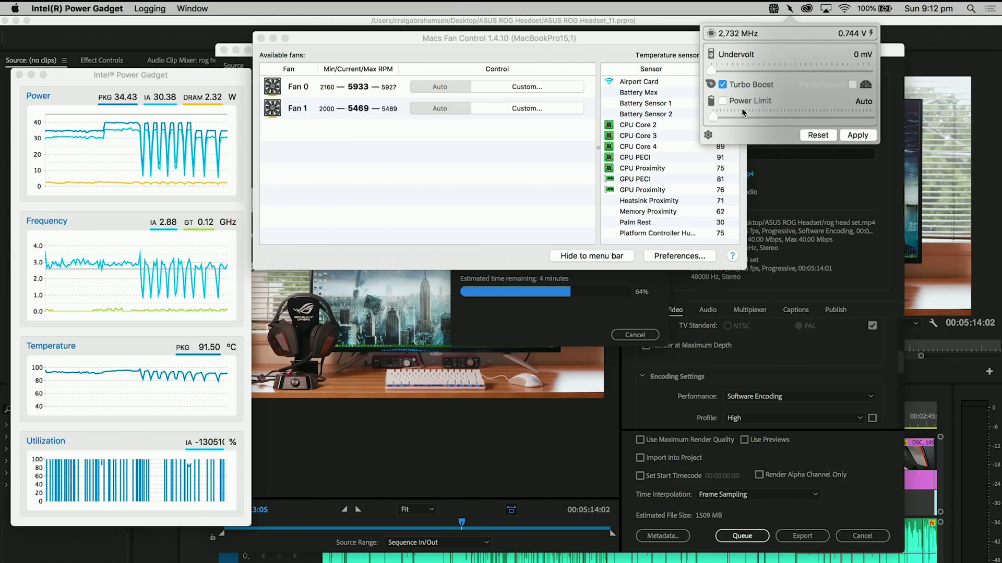
{"action": "left_click", "coordinate": [847, 136]}
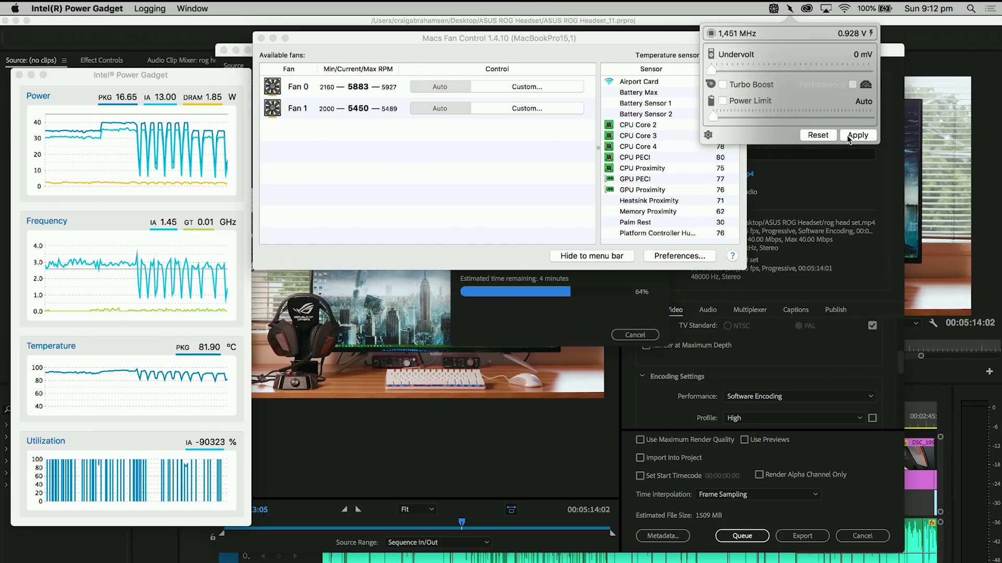